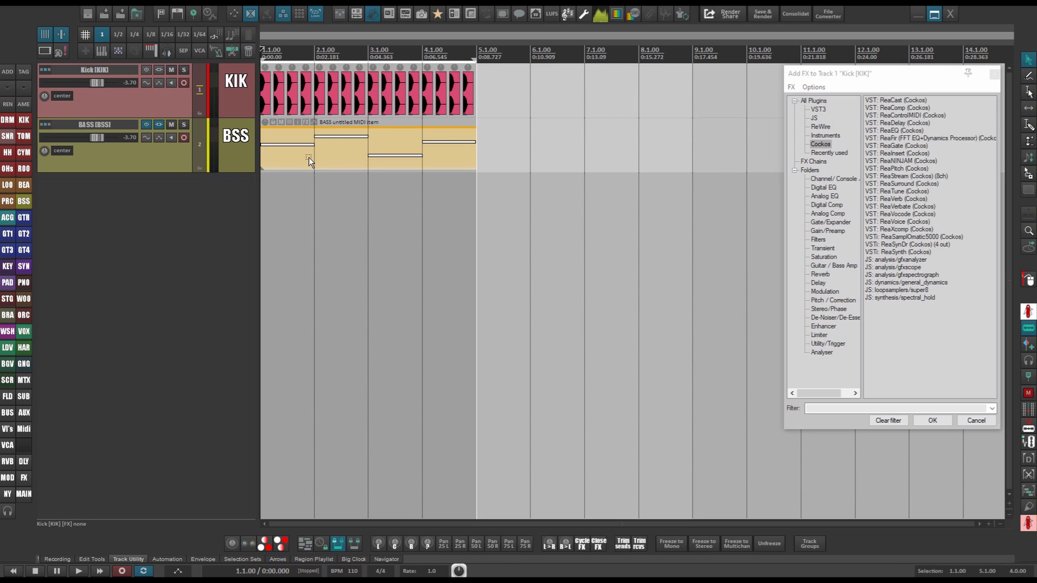
Add the Cockos ReaComp plugin to the BASS track and position its window below the tracks
left_click(896, 108)
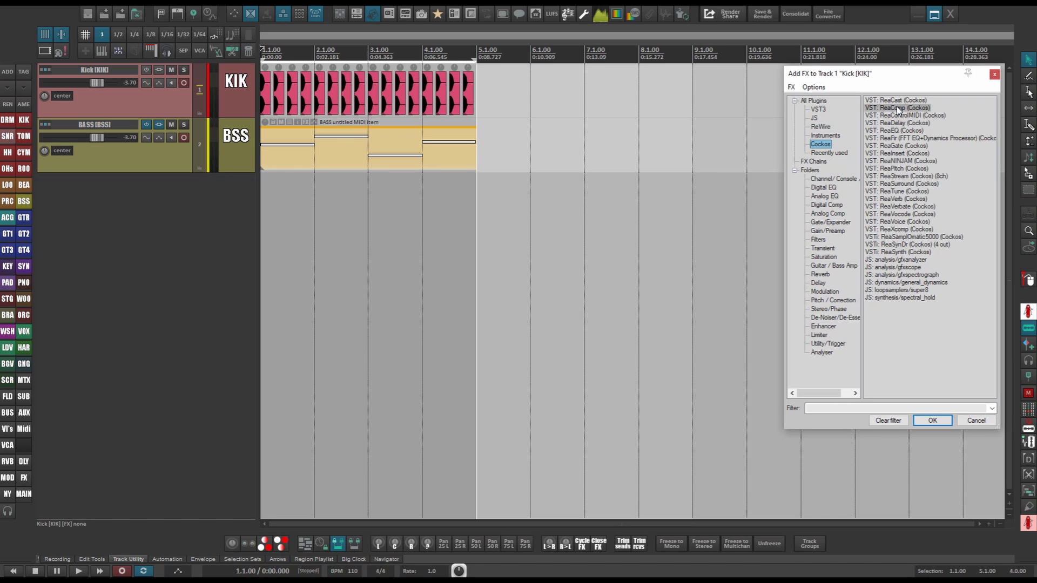
left_click_drag(897, 106, 319, 104)
left_click_drag(161, 123, 161, 123)
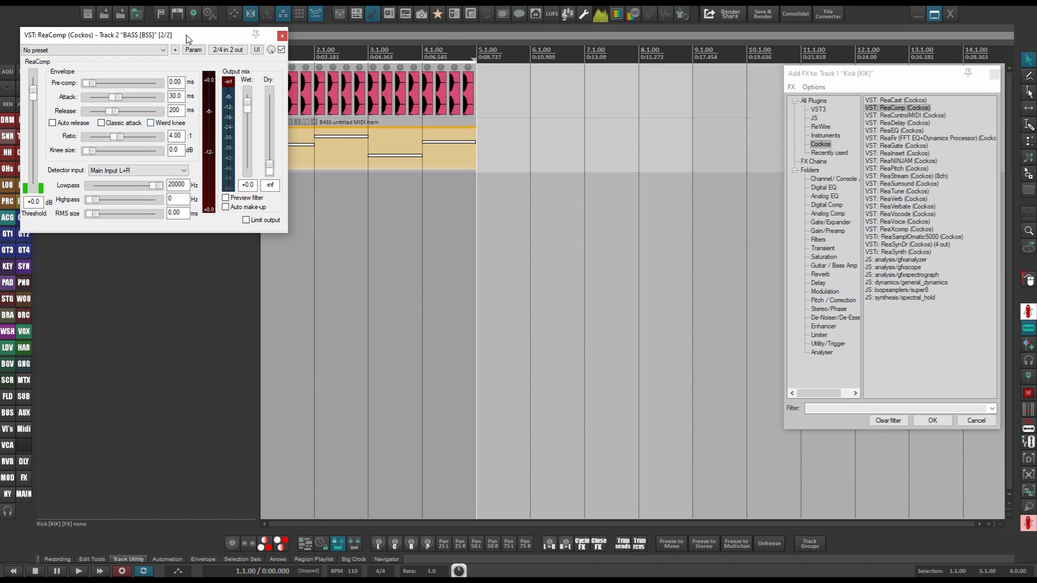
left_click_drag(184, 32, 465, 238)
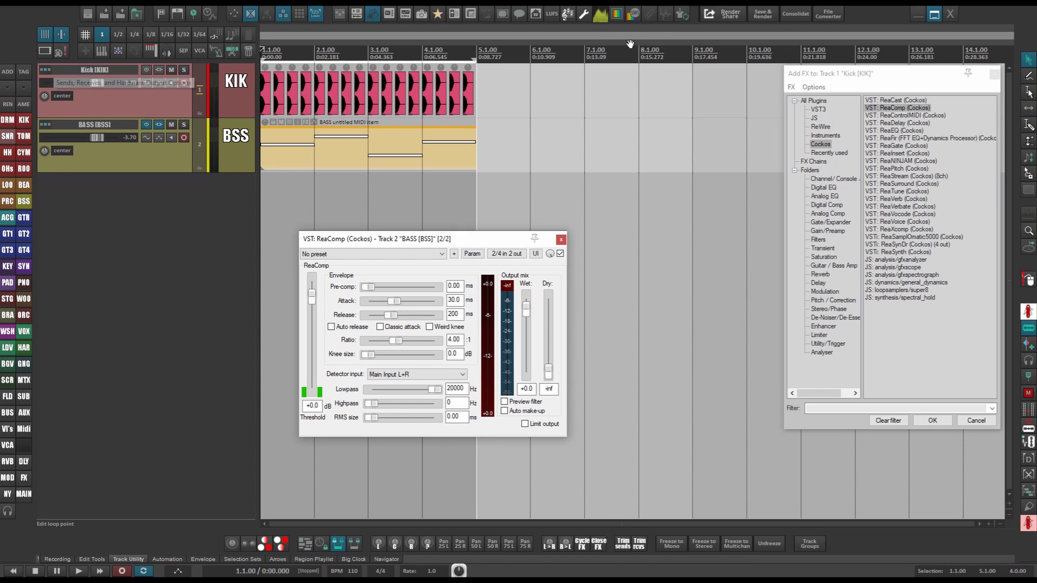
Create a send from the Kick track to the BASS track, routing audio 1/2 to channels 3/4
left_click(683, 15)
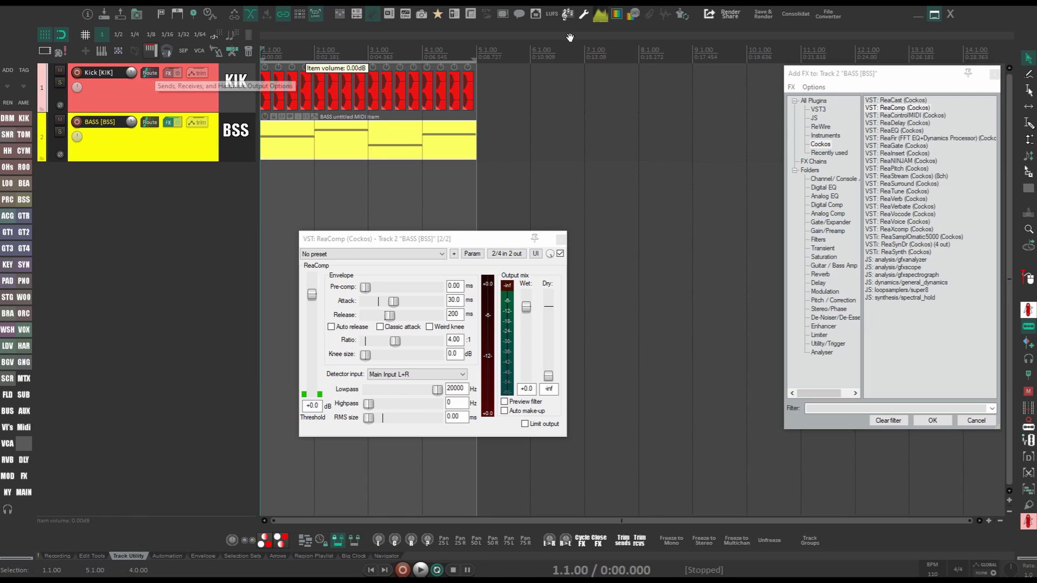
left_click(674, 20)
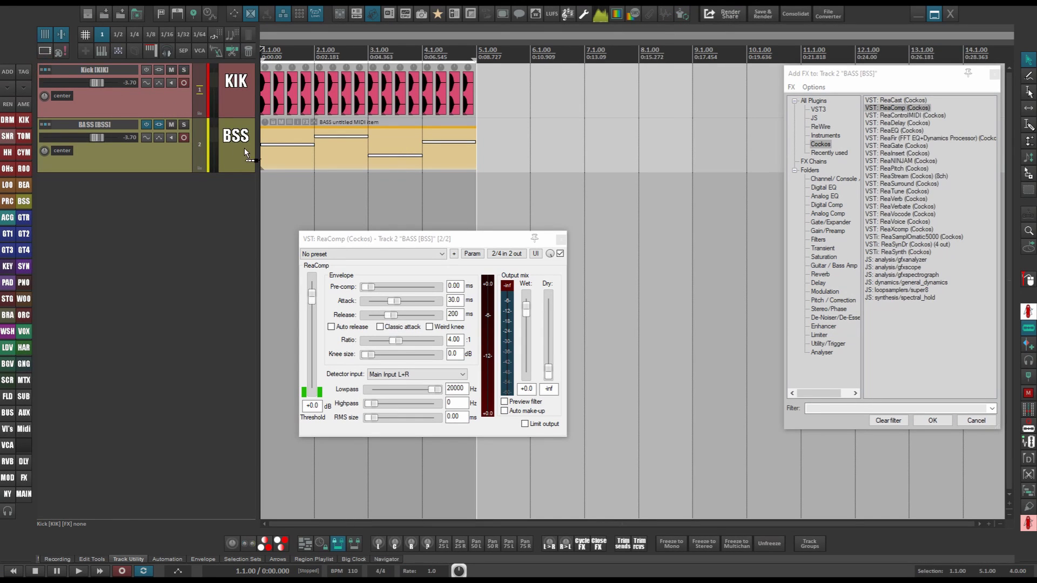
left_click_drag(322, 229, 418, 344)
left_click_drag(517, 350, 417, 108)
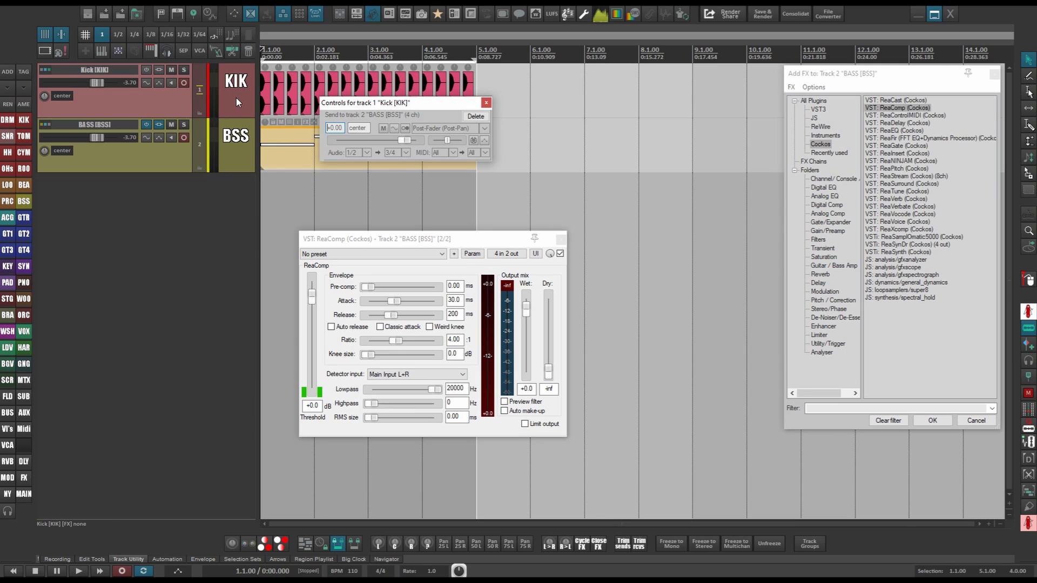
Set ReaComp's detector input on the BASS track to Auxiliary Input L+R
left_click_drag(430, 240, 435, 188)
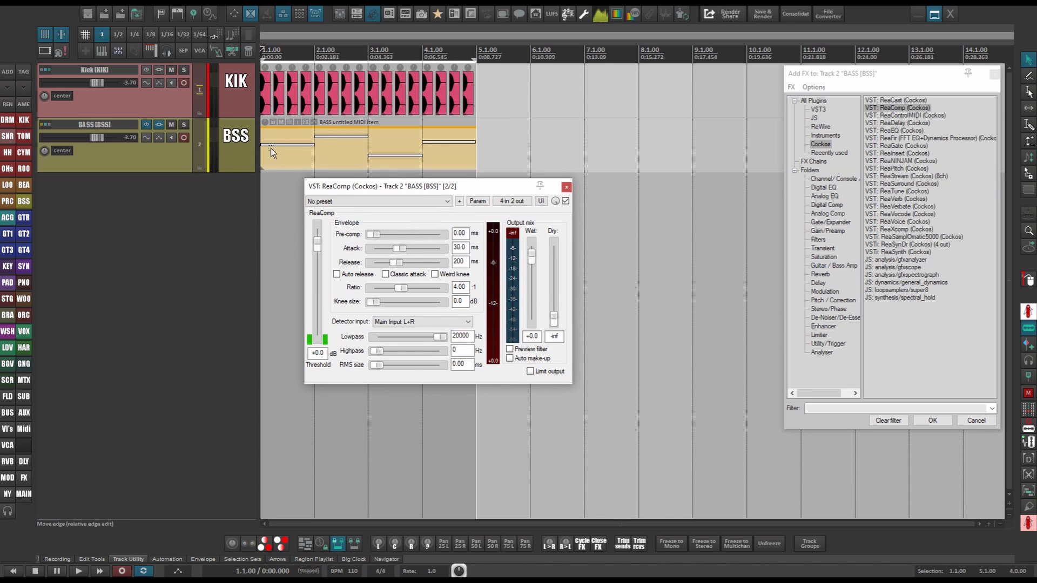
left_click(399, 322)
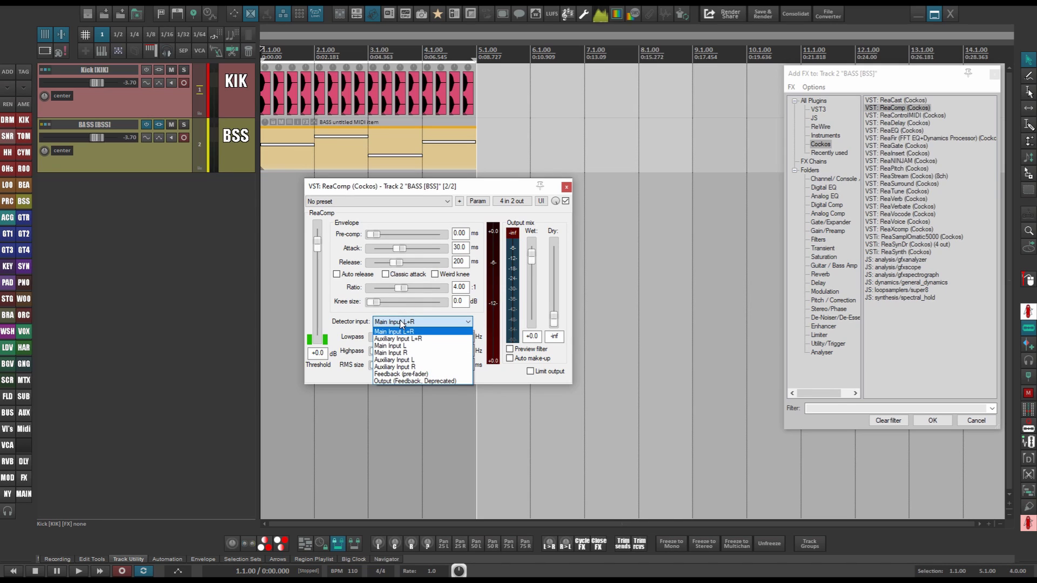
left_click(401, 339)
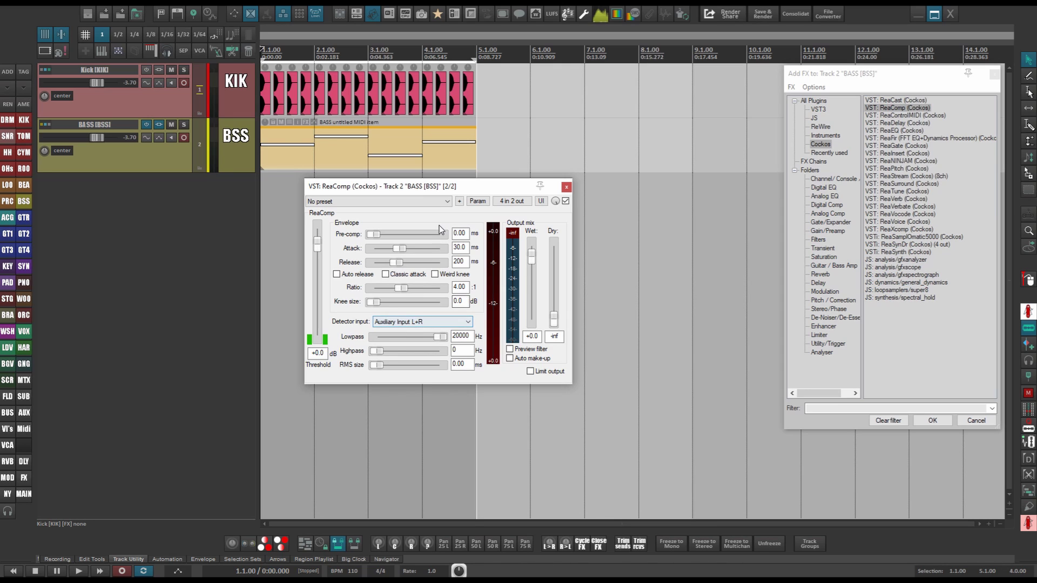
left_click_drag(448, 188, 413, 170)
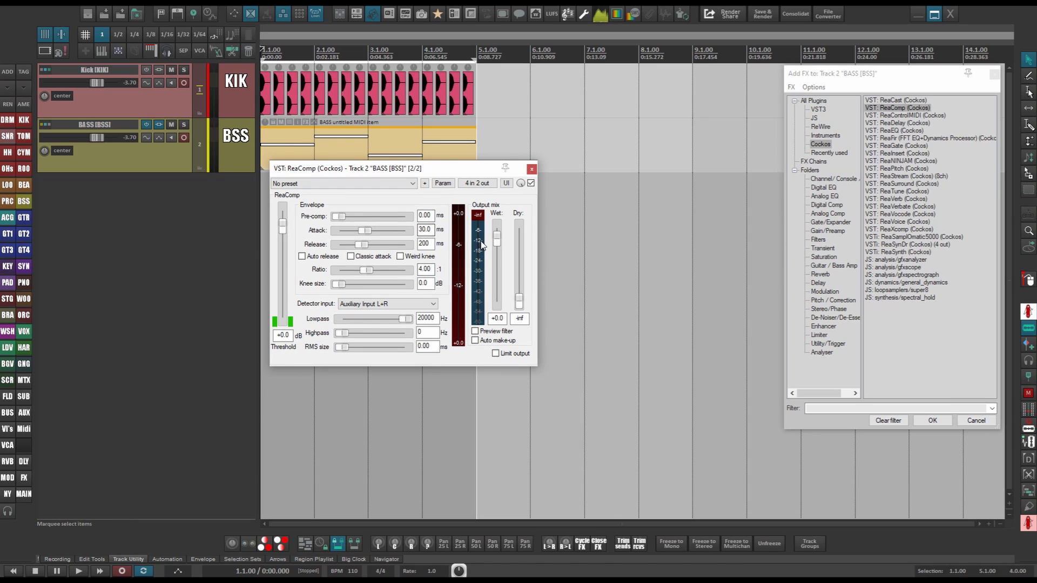
left_click_drag(385, 169, 352, 195)
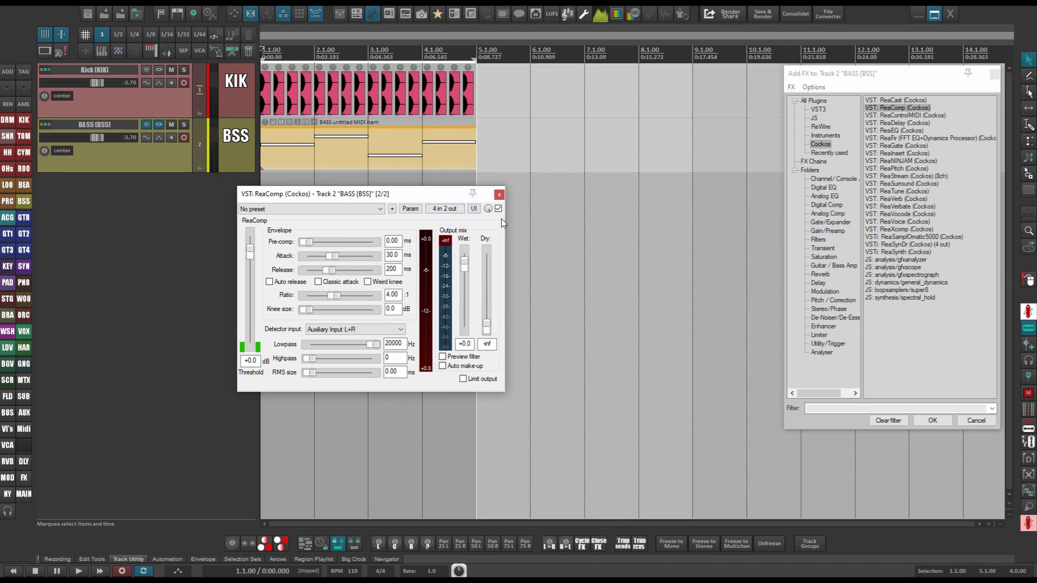
Audition the loop with ReaComp bypassed, stop playback and re-enable the compressor
left_click(498, 208)
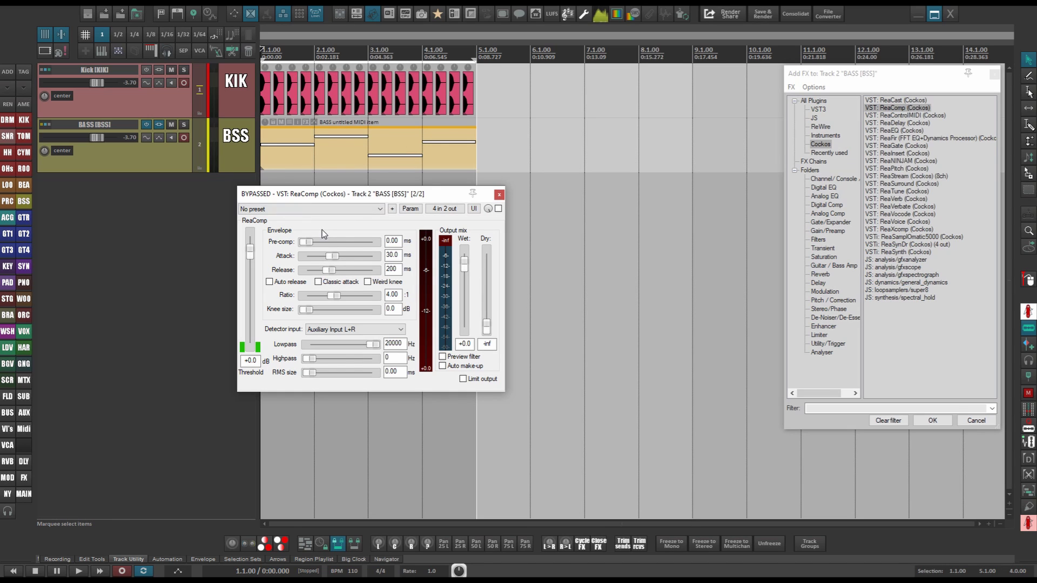
key("space")
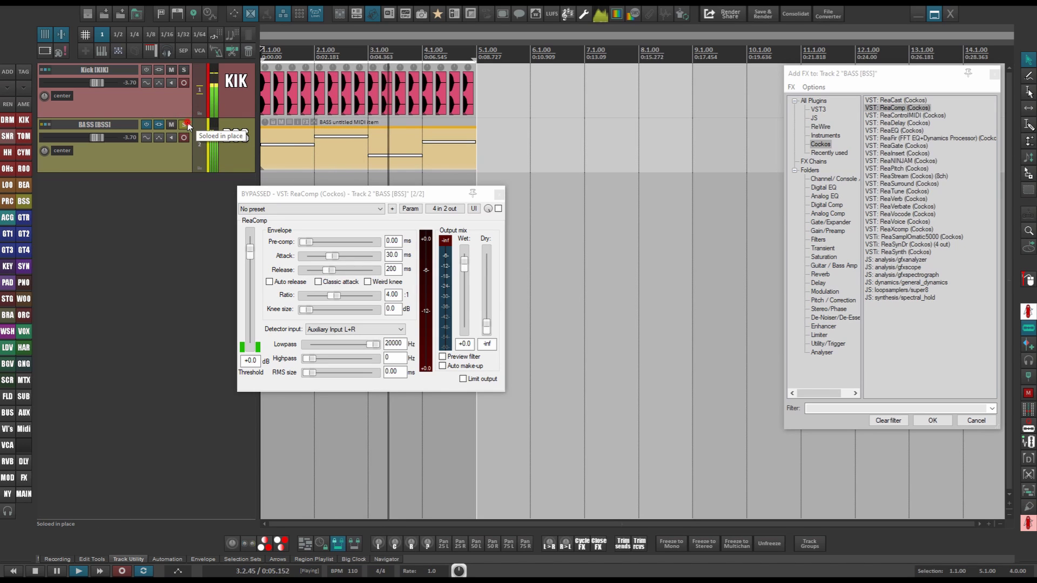
key("space")
left_click(498, 208)
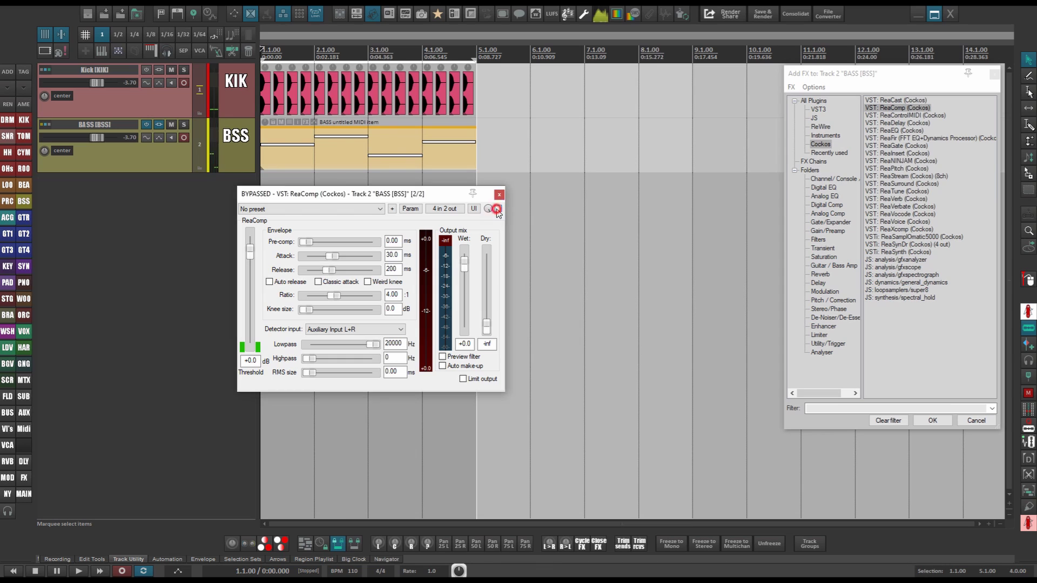
Set ReaComp's attack to 0 ms, threshold to -22.7 dB and release to 22 ms while auditioning the loop
left_click_drag(247, 255, 248, 289)
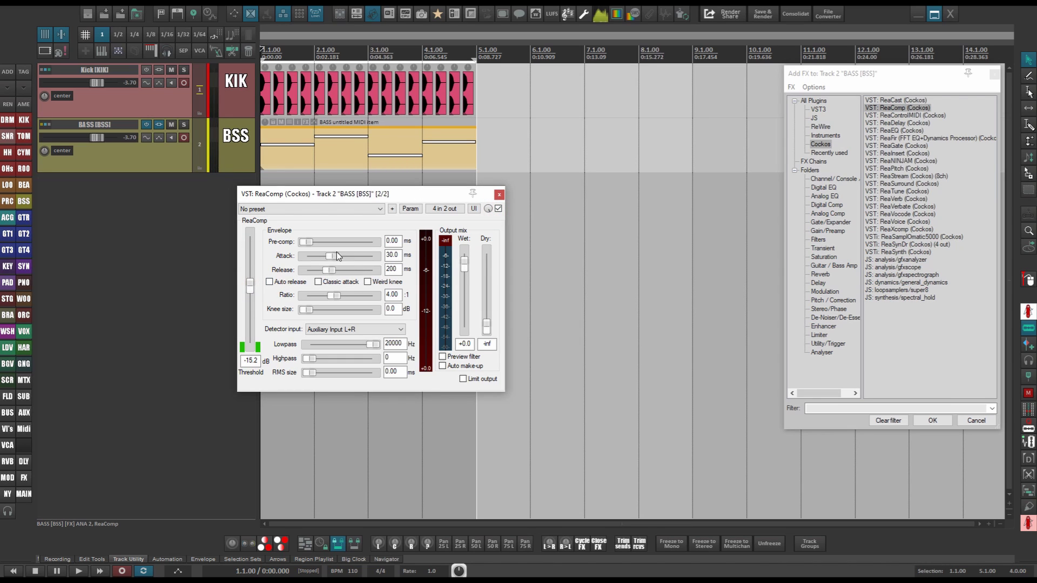
left_click_drag(334, 259, 300, 260)
key("space")
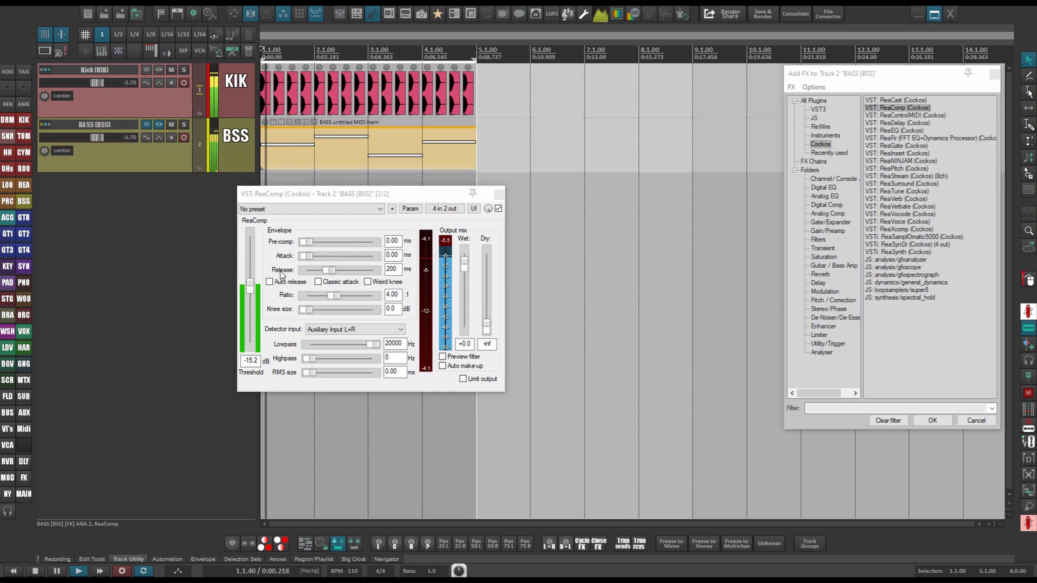
left_click_drag(250, 284, 249, 297)
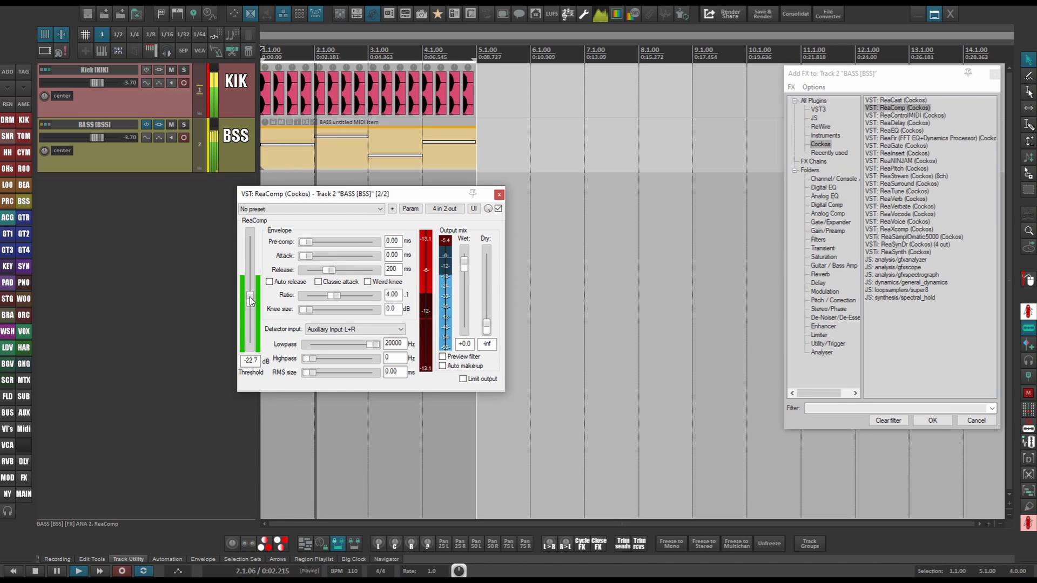
left_click_drag(328, 270, 318, 271)
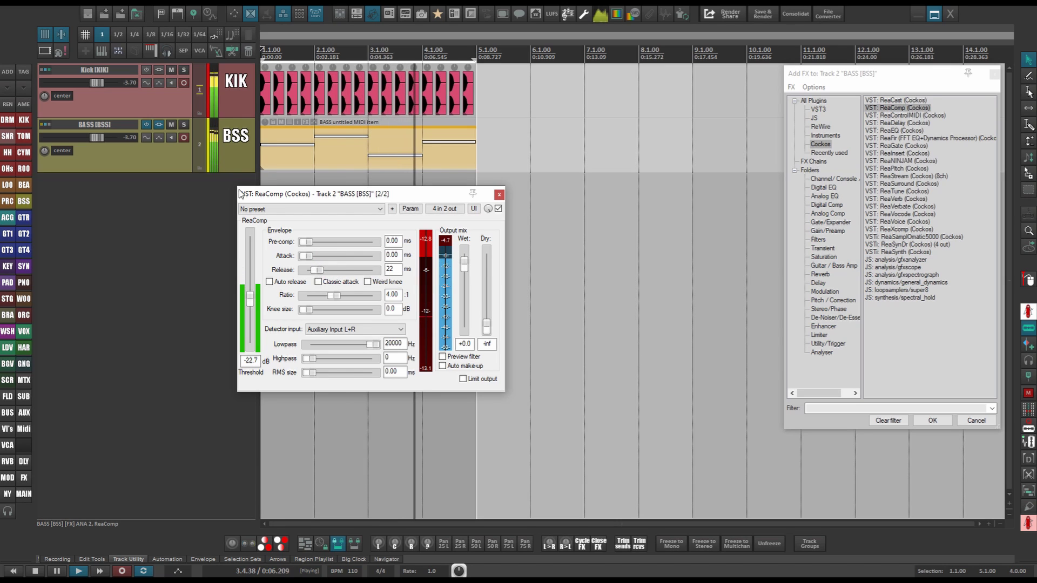
Audition the BASS track soloed, and readjust ReaComp's release to 65 ms and ratio to 2.52:1
left_click(188, 123)
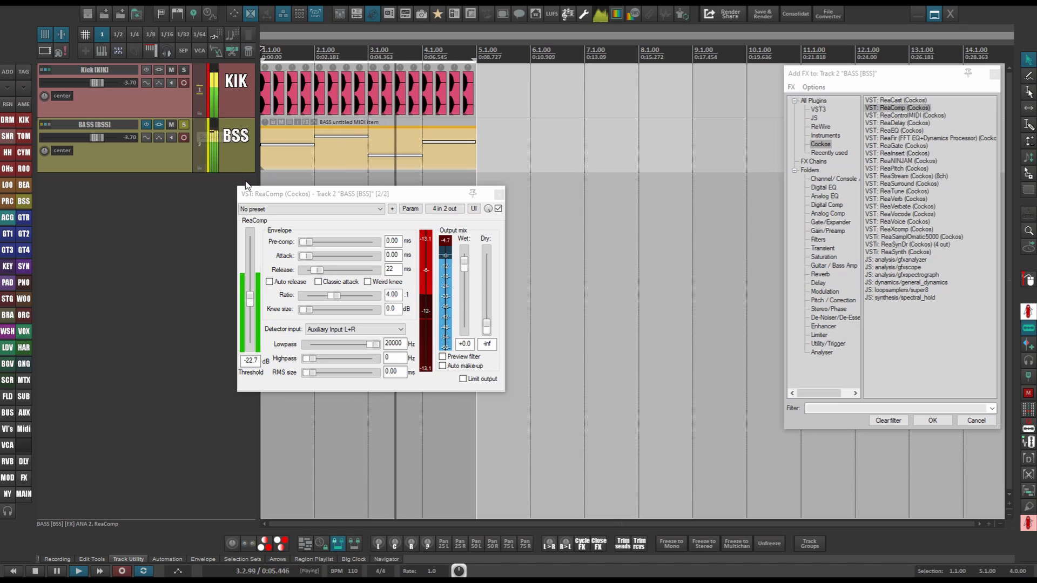
key("space")
left_click_drag(317, 270, 326, 274)
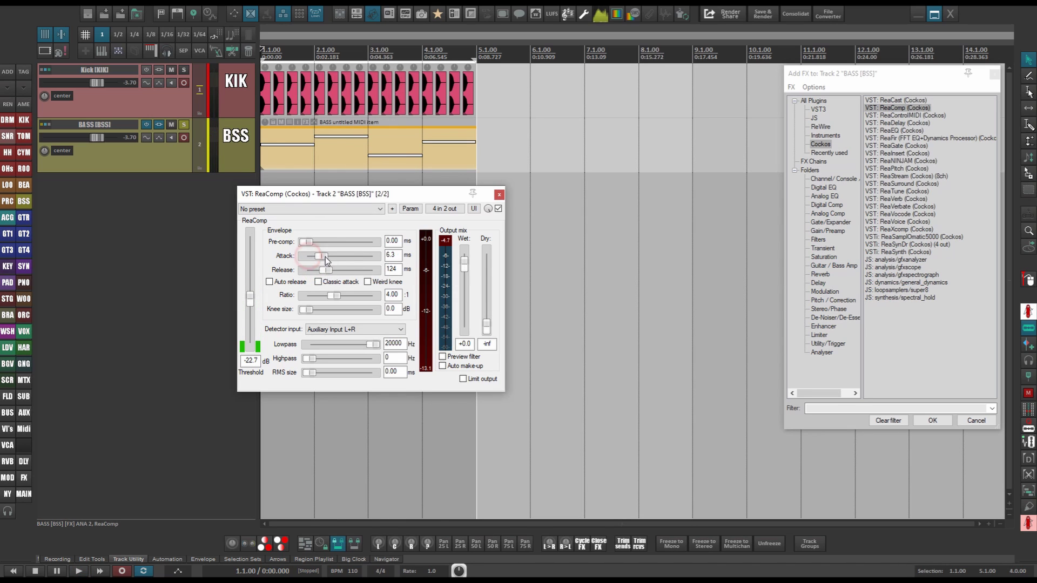
left_click_drag(330, 270, 337, 295)
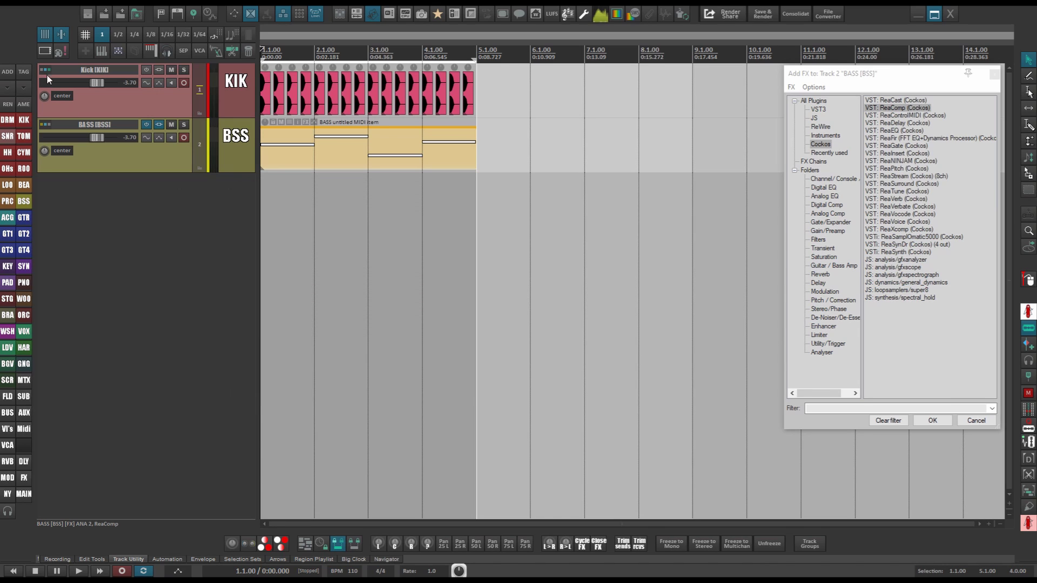
Delete the Kick track's send to the BASS track
left_click(47, 65)
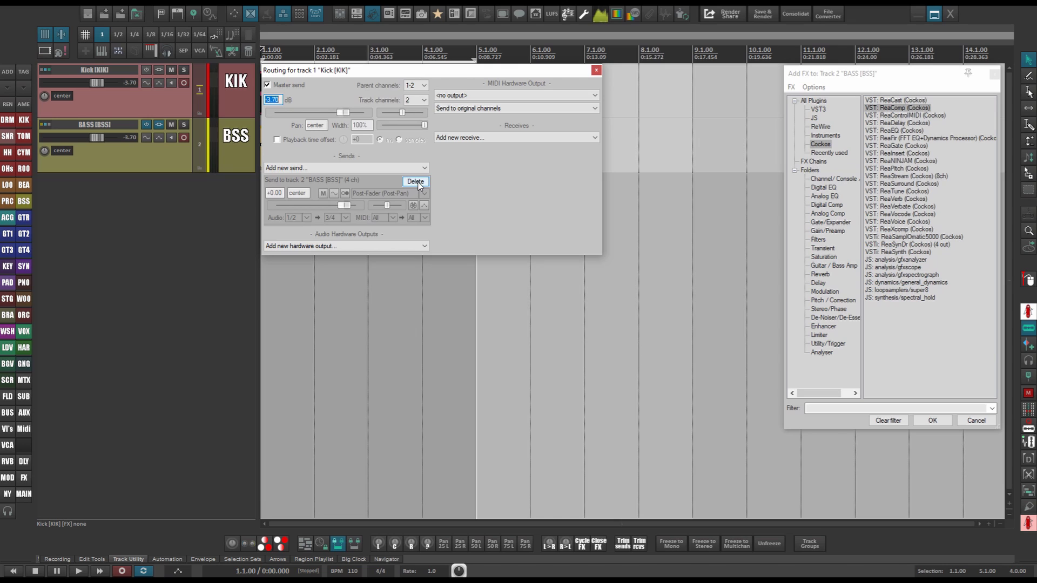
left_click(415, 182)
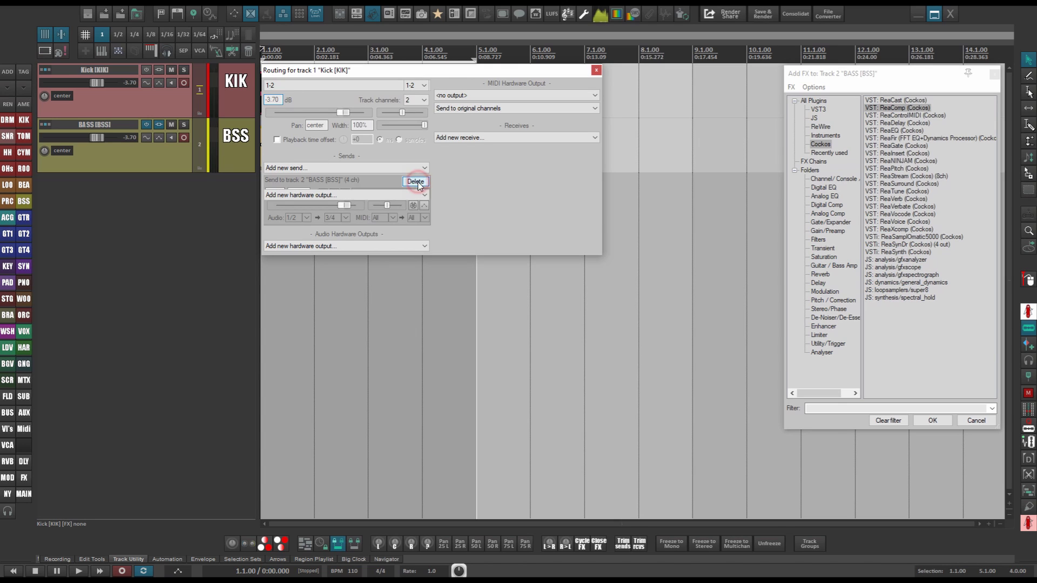
left_click(121, 161)
Set the BASS track's channel count to 2 in its routing settings
left_click(45, 127)
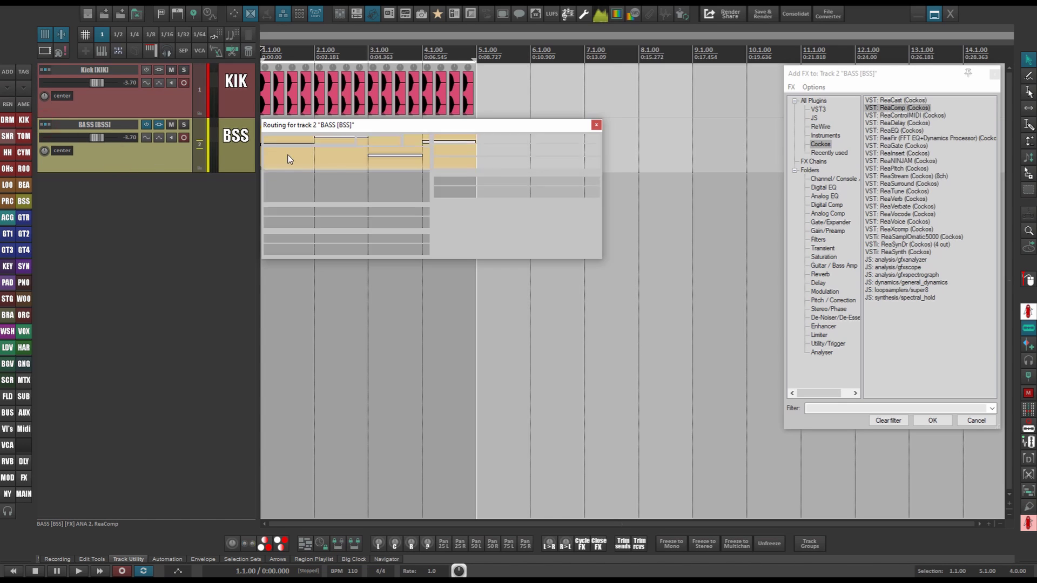
left_click(418, 156)
left_click(421, 163)
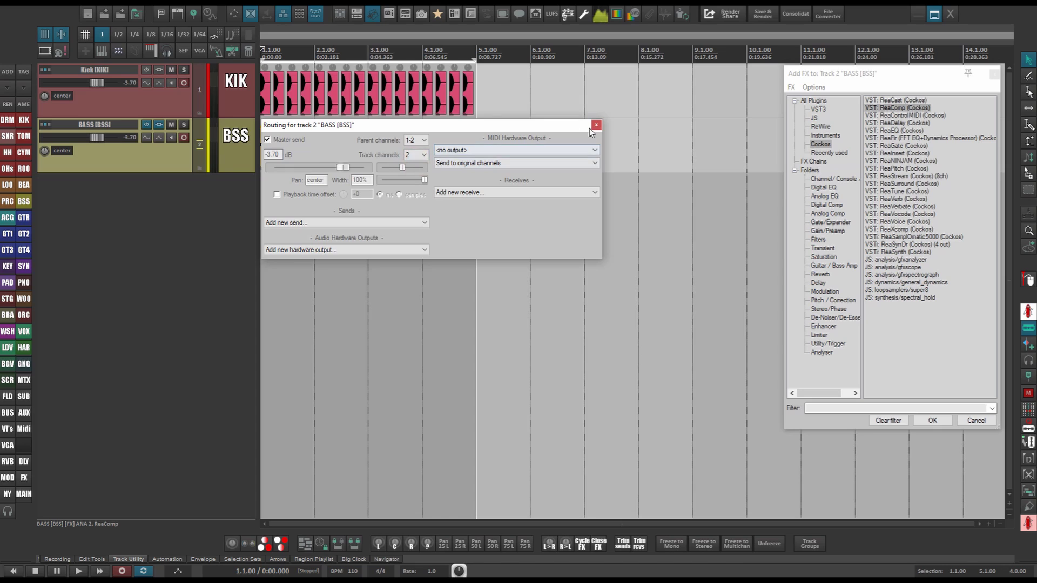
left_click(596, 126)
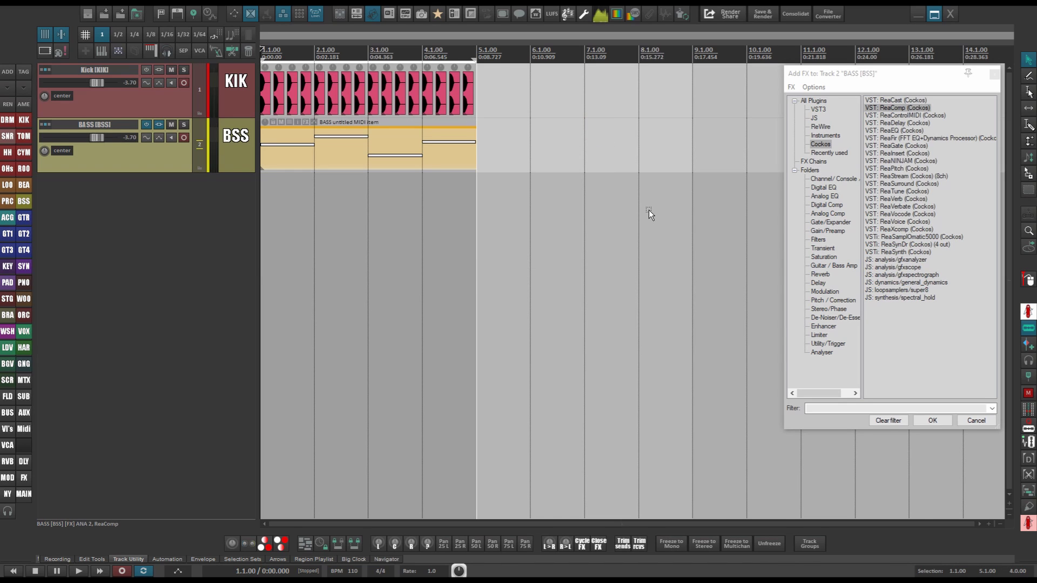
Add the COM2 - Rocket (Stillwell Audio) compressor from the Analog Comp folder to the BASS track
left_click(834, 210)
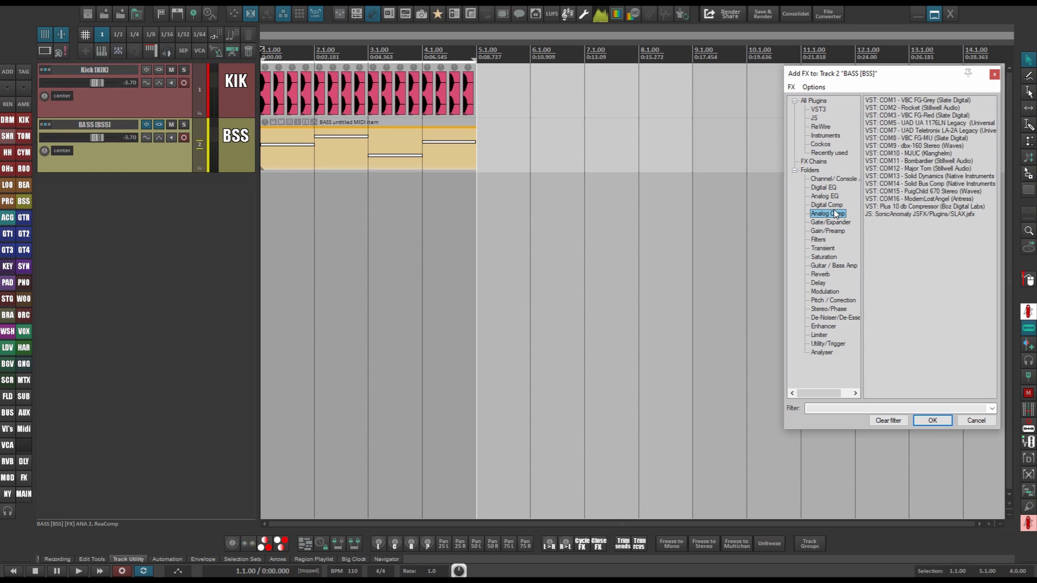
left_click(912, 108)
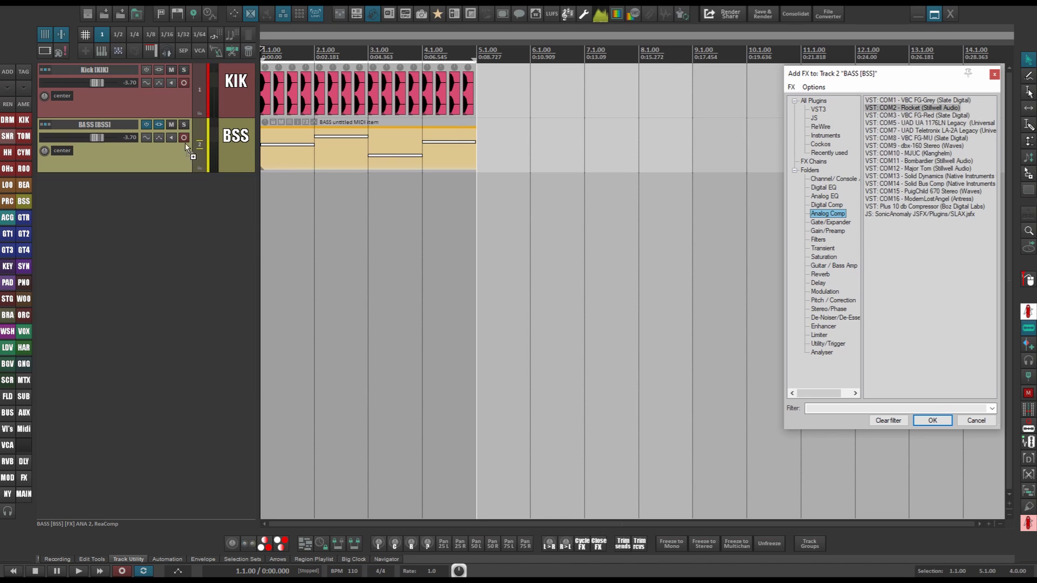
left_click_drag(157, 129, 157, 128)
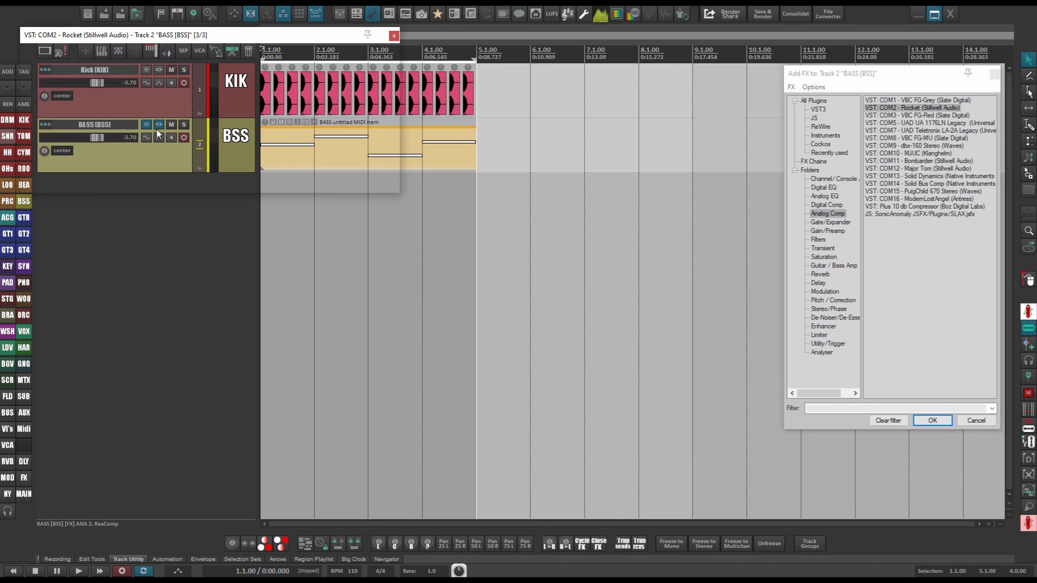
left_click_drag(189, 34, 470, 224)
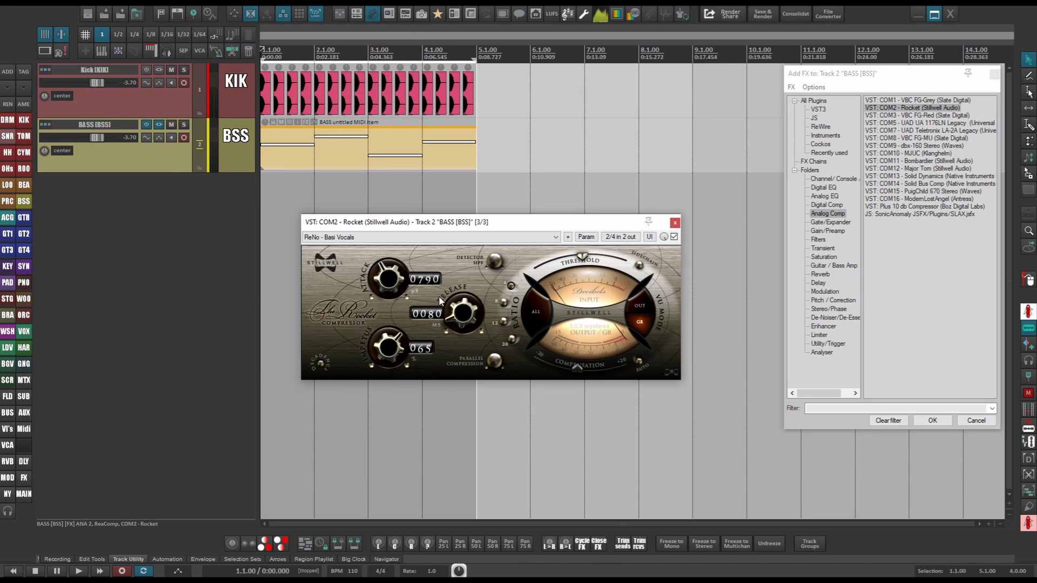
Remove ReaComp from the BASS track's FX chain and close the chain window
key("f")
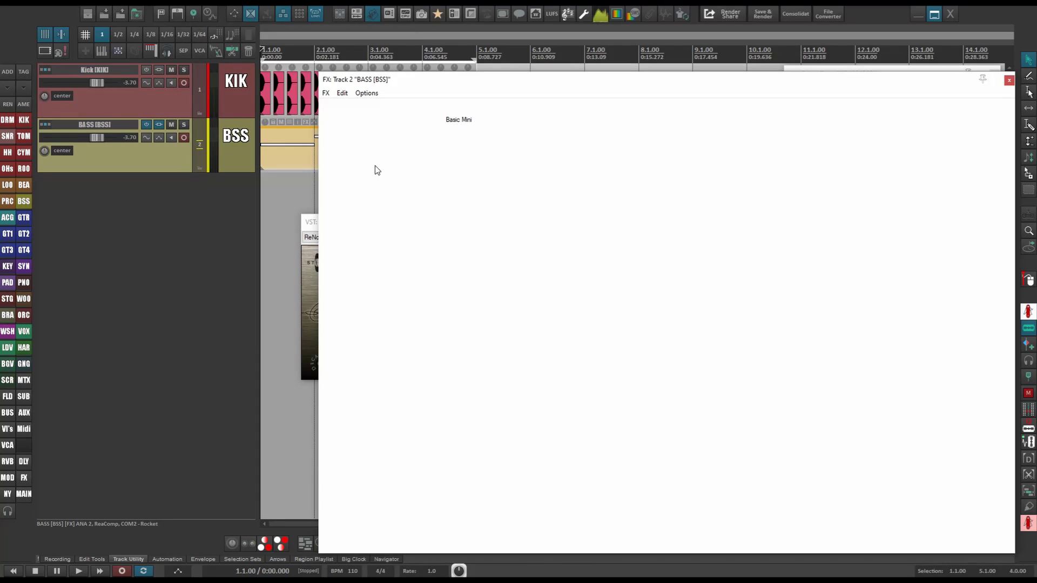
left_click(372, 116)
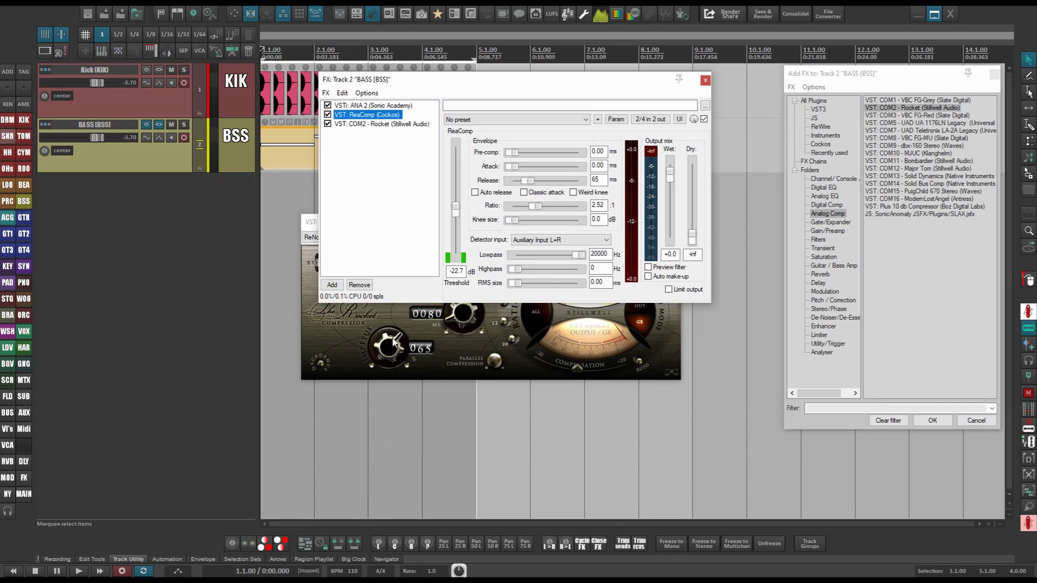
left_click(359, 285)
left_click(385, 115)
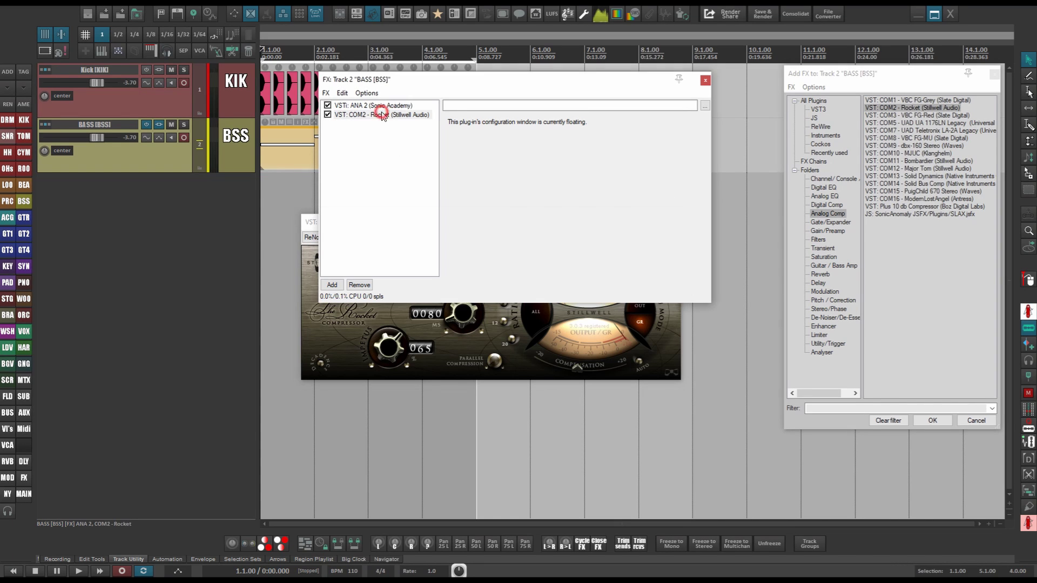
left_click(705, 79)
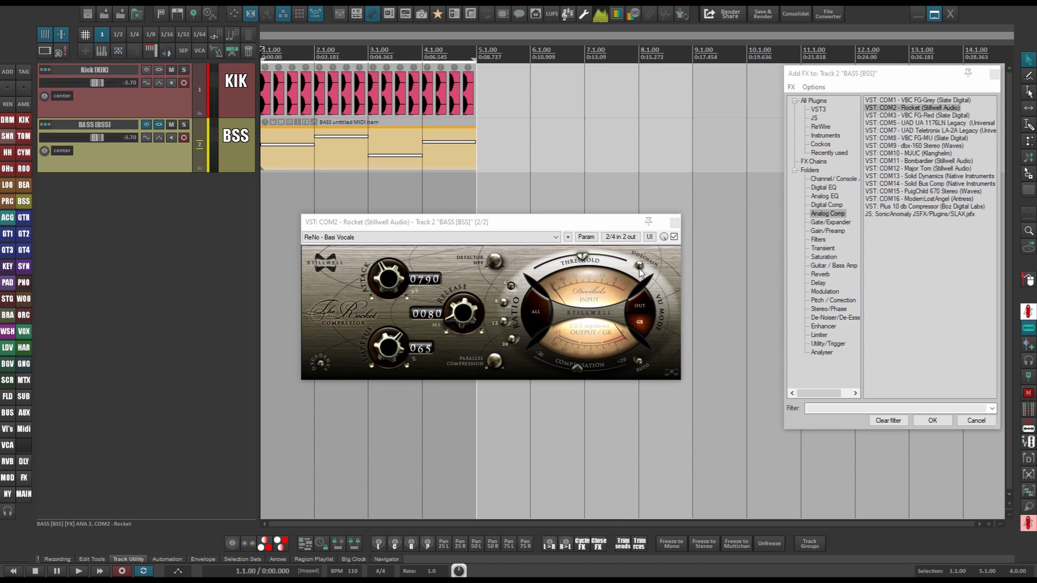
Expand the BASS track to four channels in the Rocket compressor's pin connector, routing channels 3 and 4 to inputs 3 and 4
left_click(639, 268)
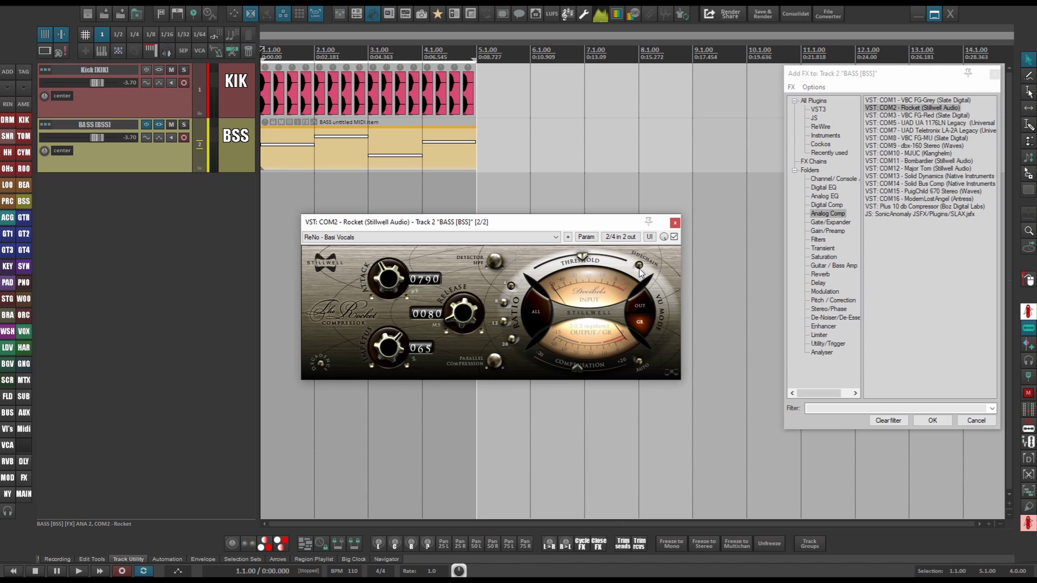
left_click(611, 238)
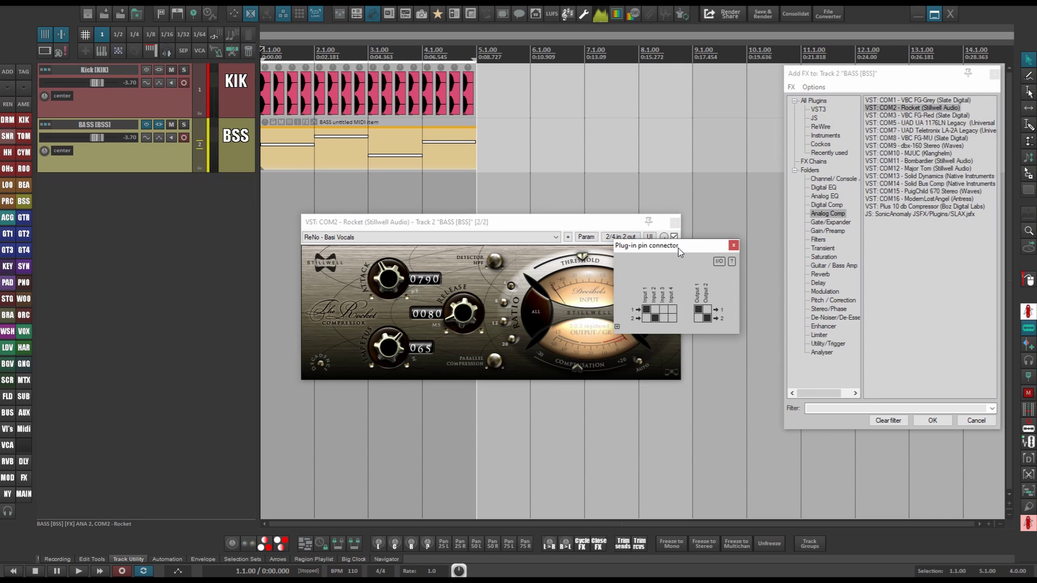
left_click_drag(678, 248, 652, 164)
left_click(590, 242)
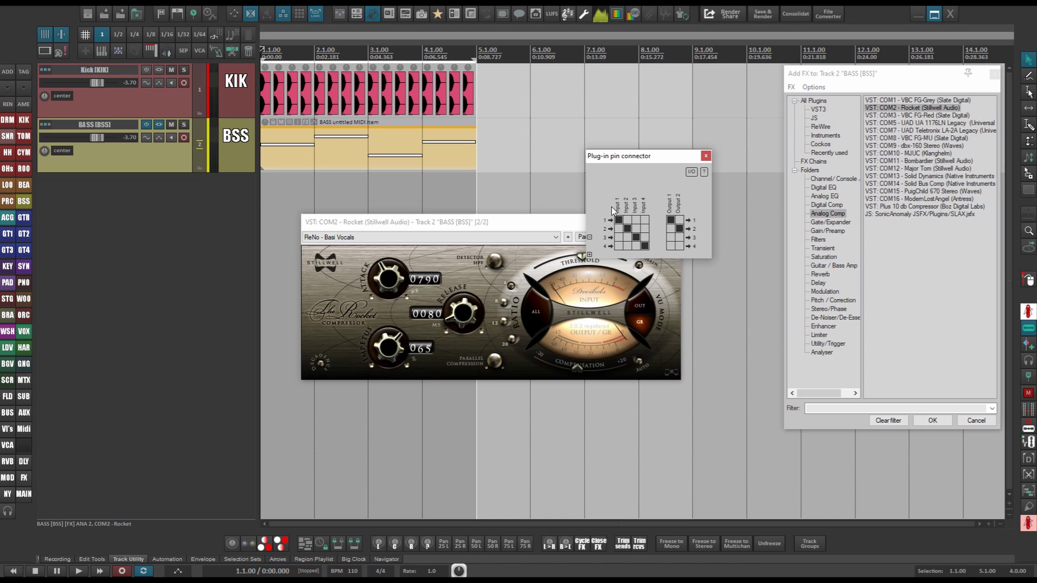
left_click_drag(567, 218, 460, 235)
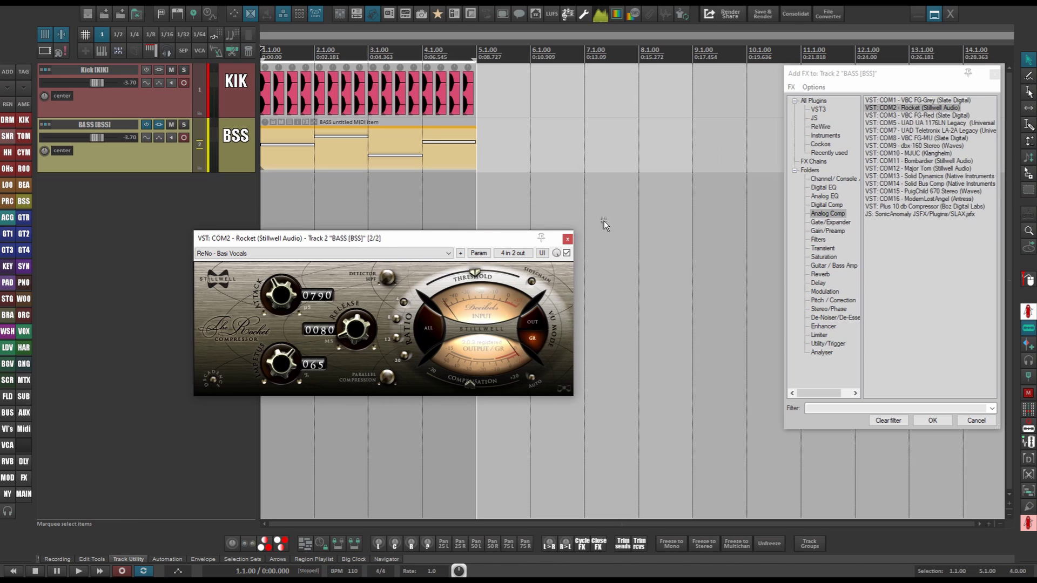
Review how track channels 3 and 4 feed the Rocket compressor's inputs in the pin connector, and close the plug-in windows
left_click(510, 253)
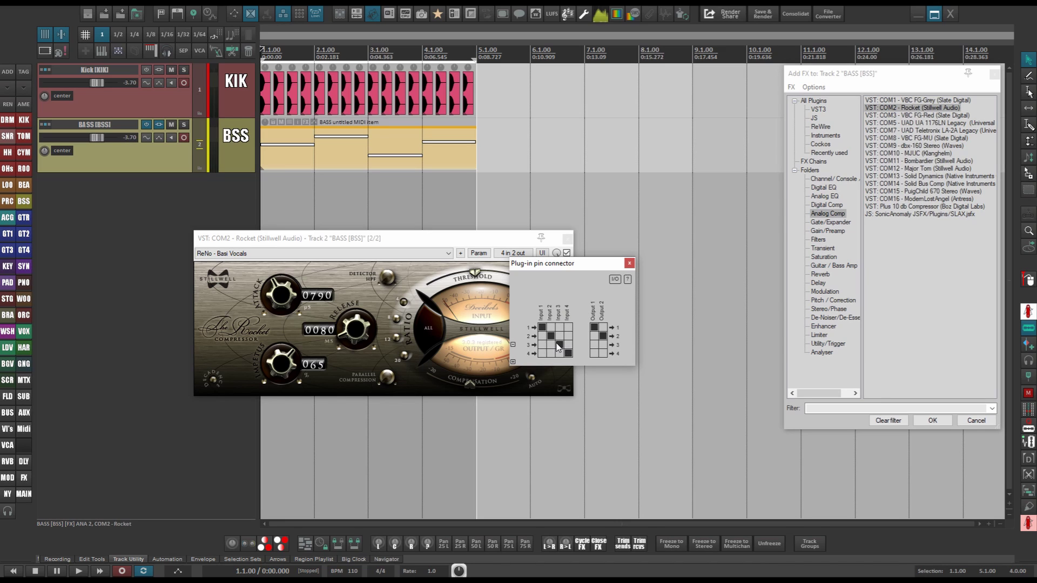
left_click(567, 352)
left_click_drag(565, 264, 646, 249)
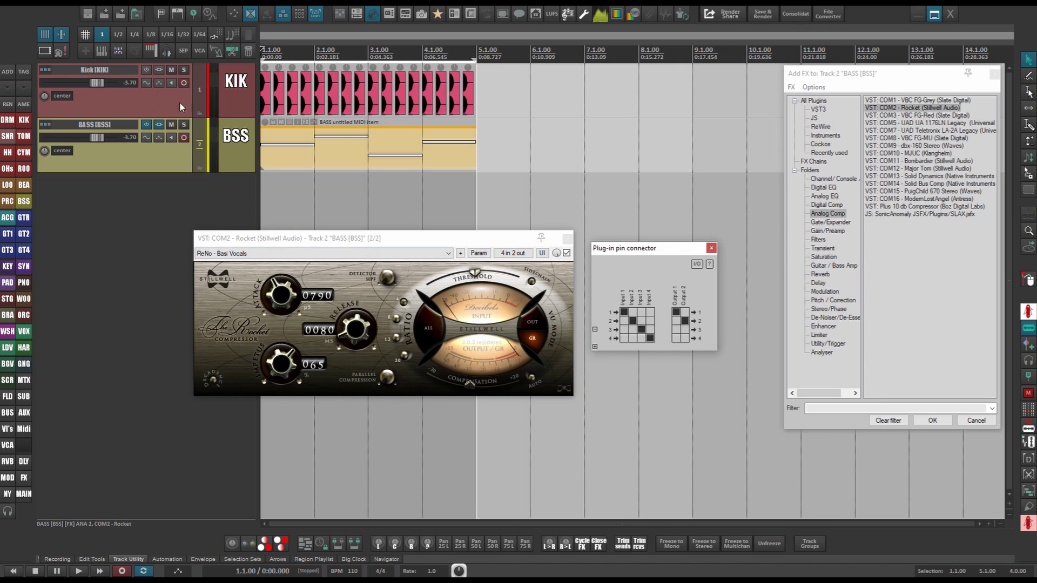
left_click(640, 327)
left_click(711, 248)
left_click_drag(398, 238, 449, 207)
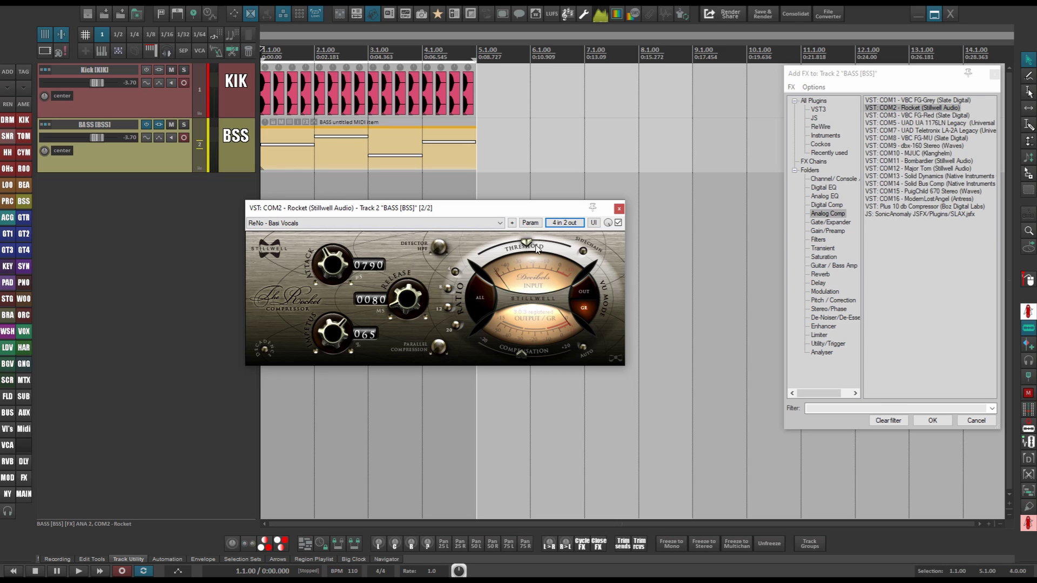
left_click(619, 209)
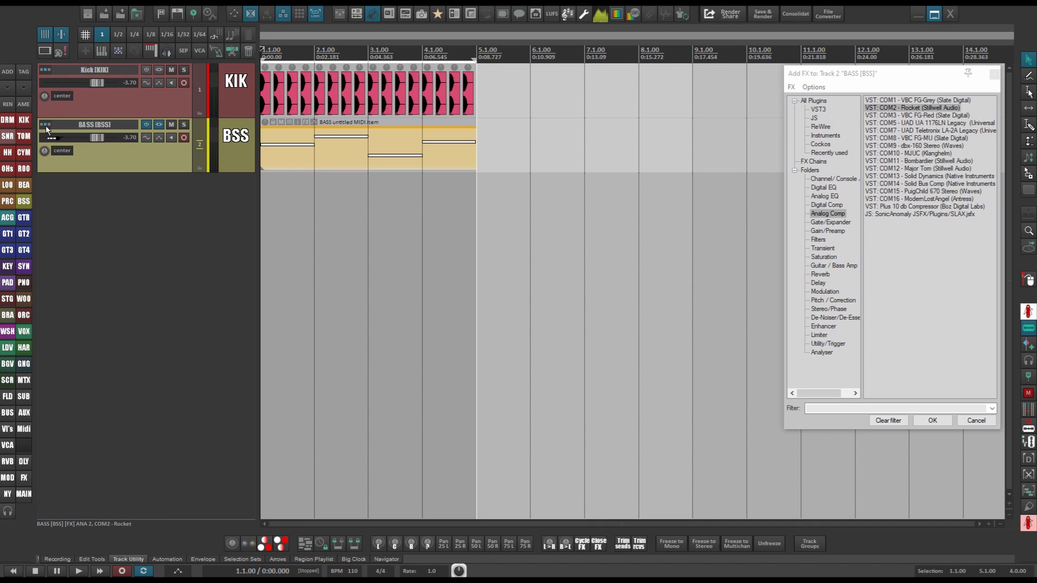
Create a send from the Kick track to the BASS track with audio channels 1/2 going to 3/4
left_click_drag(46, 127, 45, 126)
left_click_drag(150, 129, 205, 134)
left_click(267, 138)
left_click(159, 70)
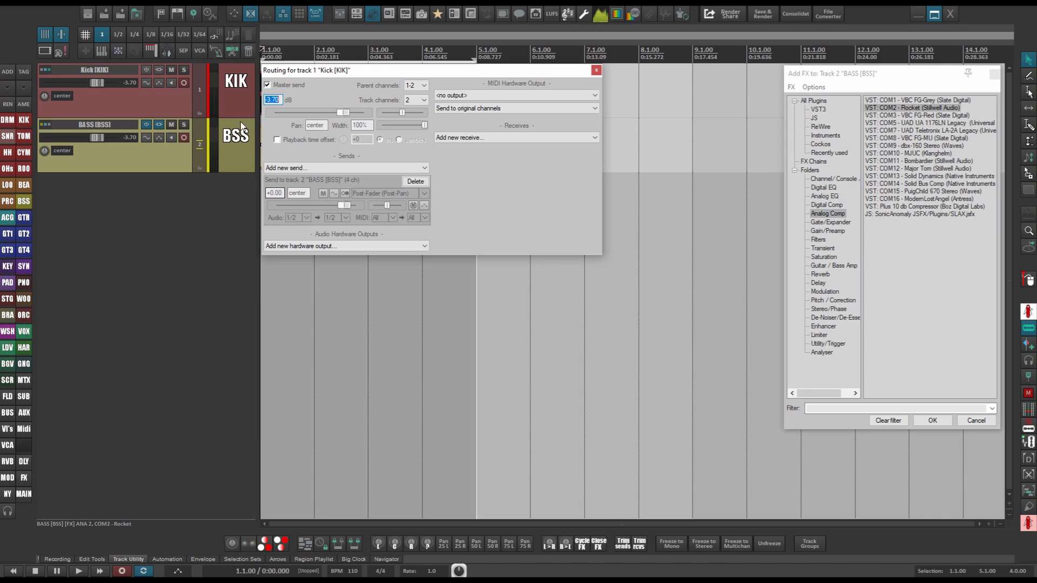
left_click(345, 217)
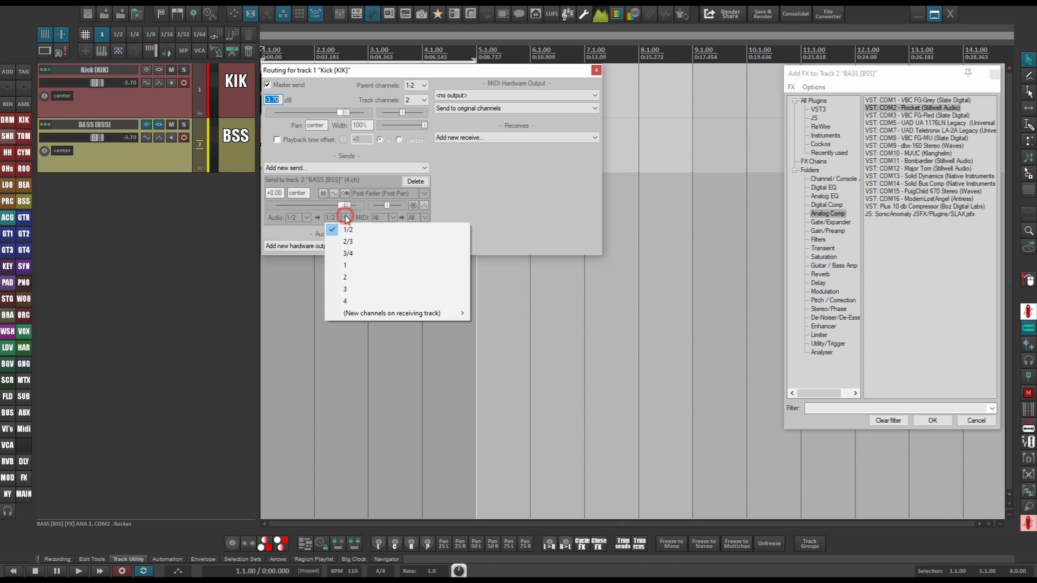
left_click(351, 252)
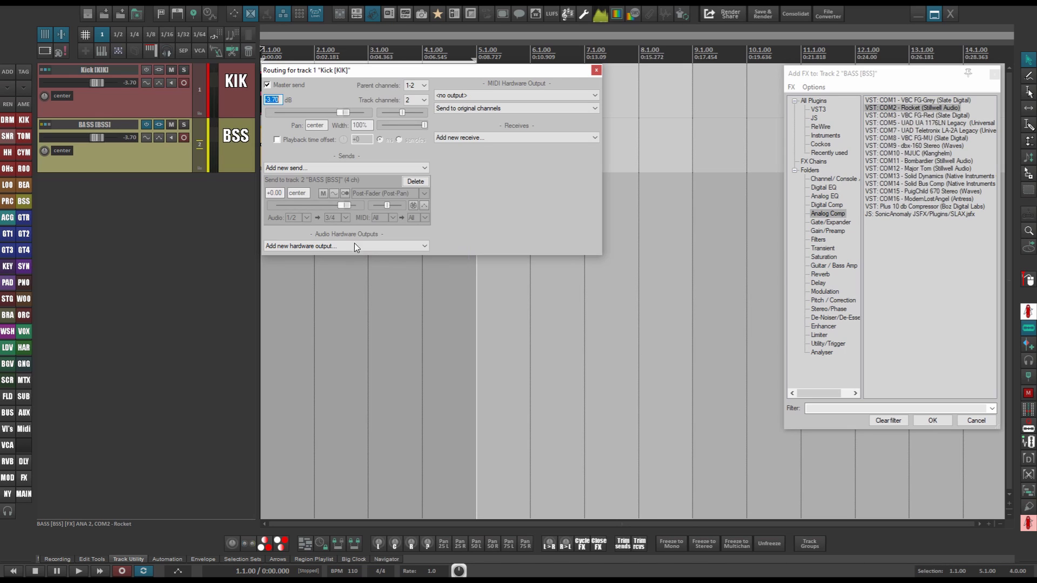
Set the Kick track's send to Pre-FX and lower the Kick track's volume to -5.23 dB
left_click(364, 196)
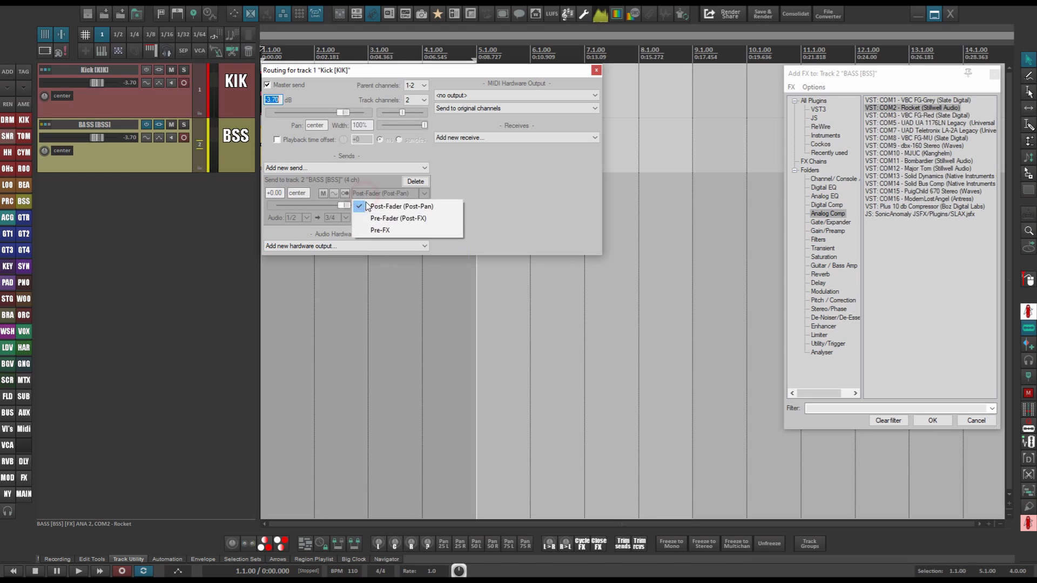
left_click(371, 230)
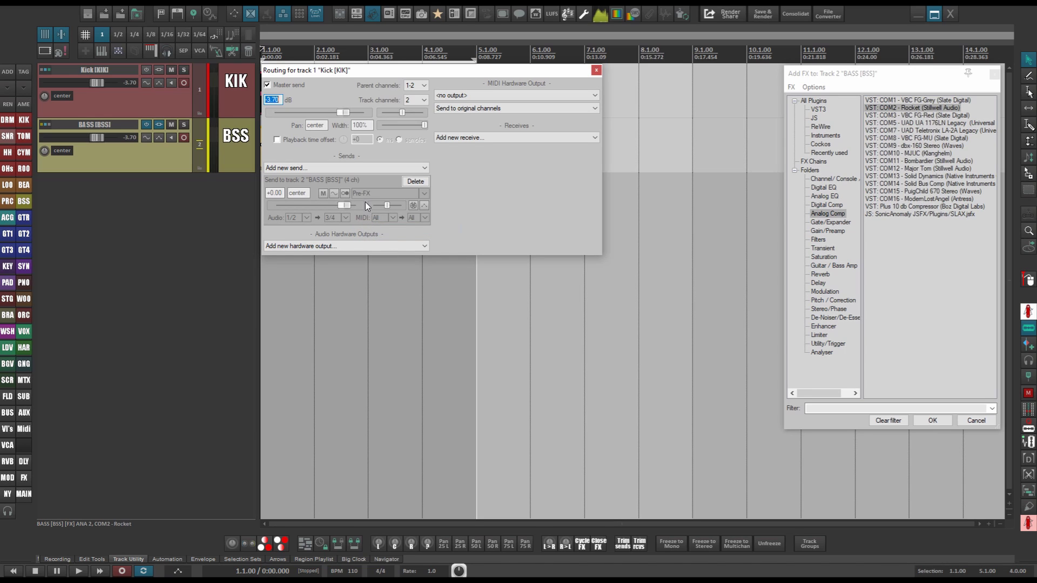
left_click(596, 70)
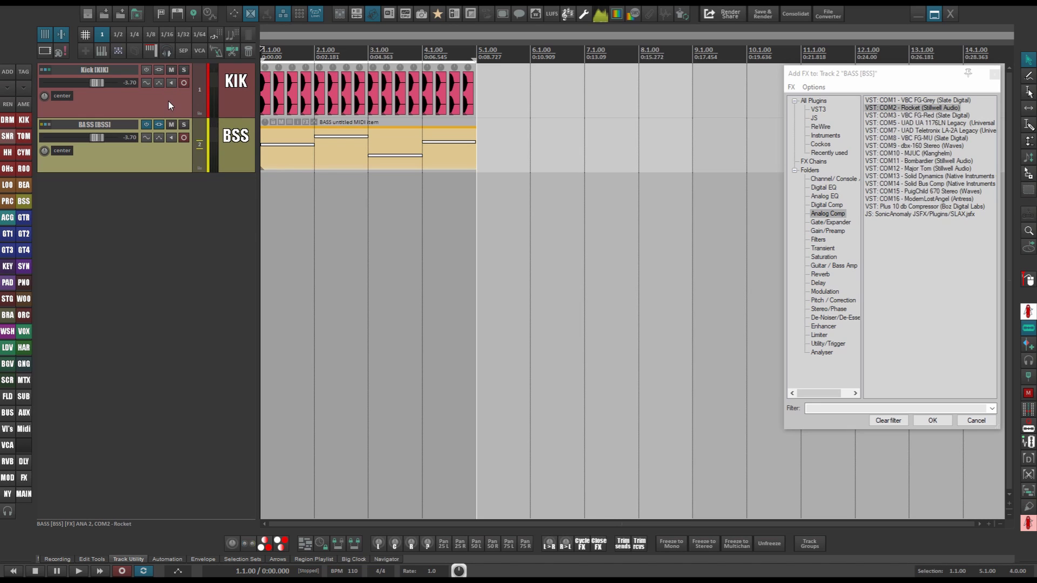
left_click_drag(99, 83, 97, 84)
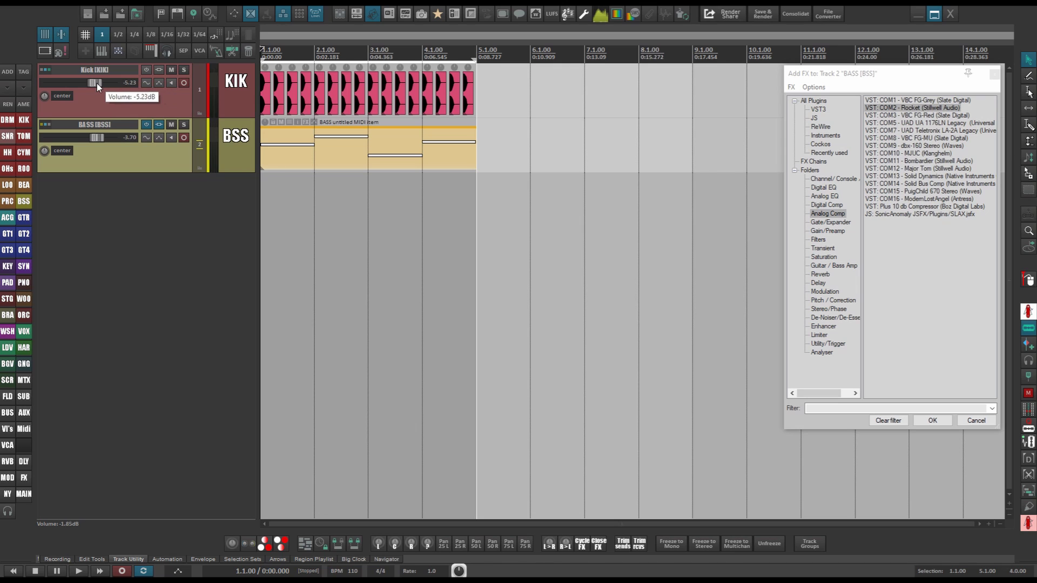
Set the Rocket compressor's attack to 21 on the BASS track and adjust its release to about 144 during playback
left_click(160, 126)
left_click_drag(711, 79, 565, 179)
left_click_drag(398, 274, 388, 313)
left_click_drag(458, 294, 459, 259)
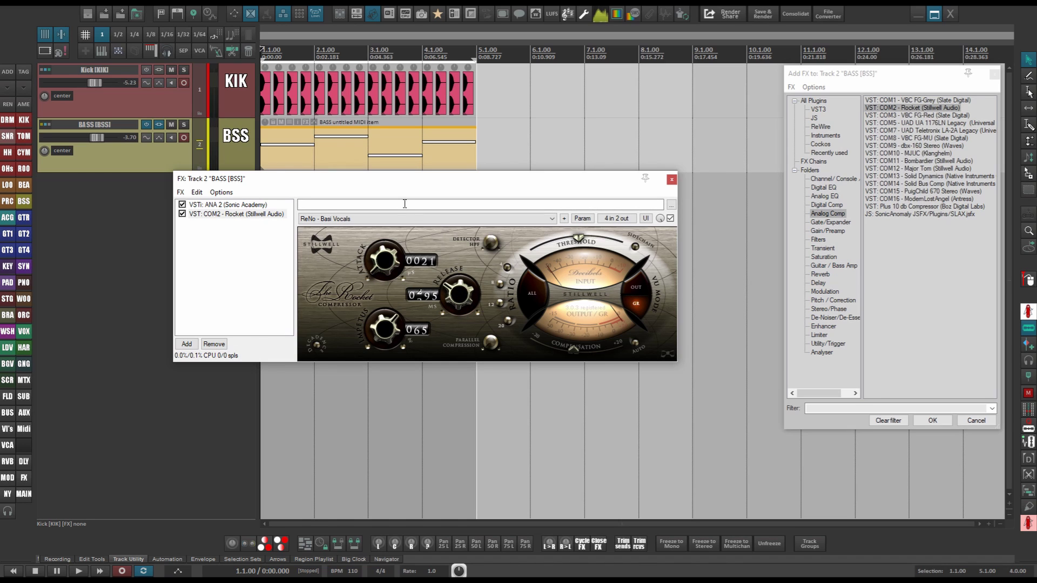
left_click_drag(368, 180, 363, 215)
key("space")
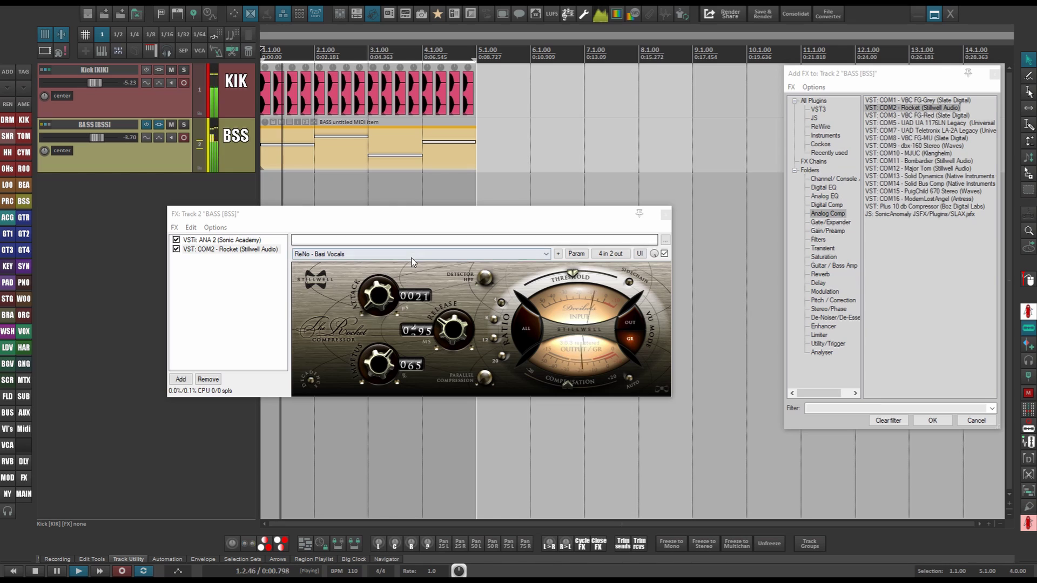
left_click_drag(459, 330, 459, 355)
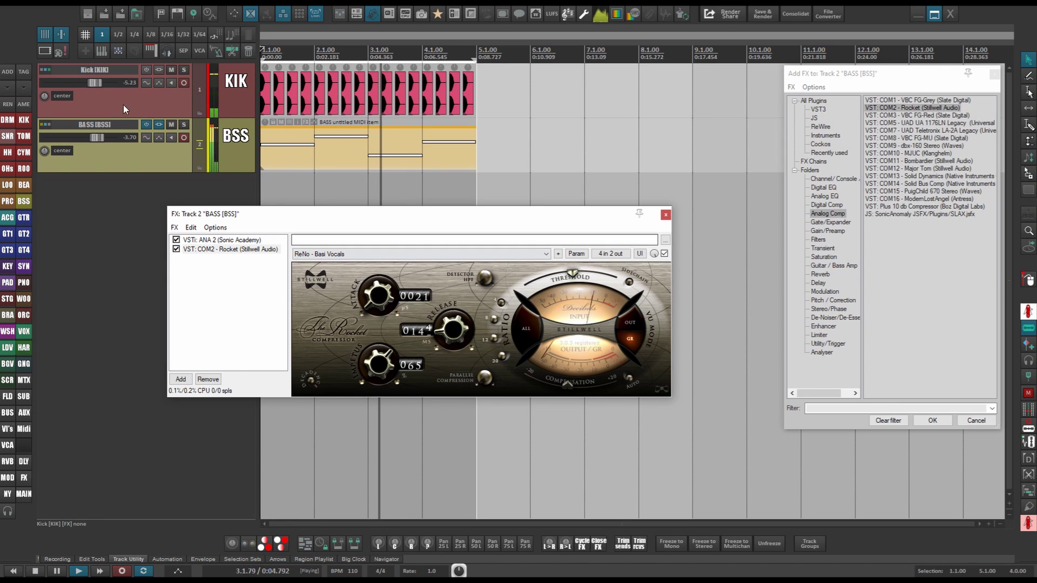
Pull the Kick track's volume fully down to -inf and lower the Rocket compressor's Impetus to 026 during playback
left_click_drag(96, 84, 21, 95)
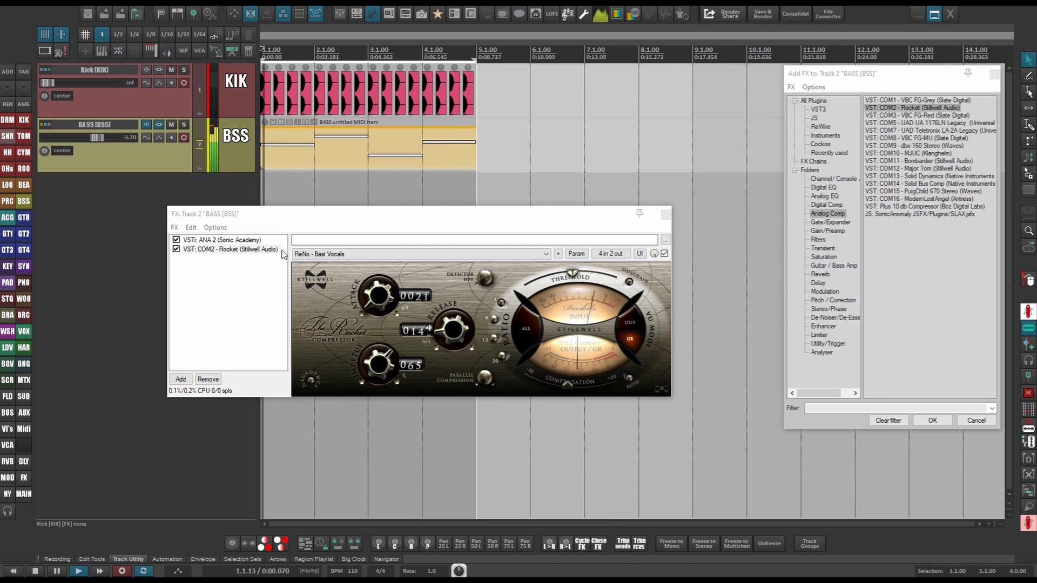
left_click_drag(380, 361, 345, 217)
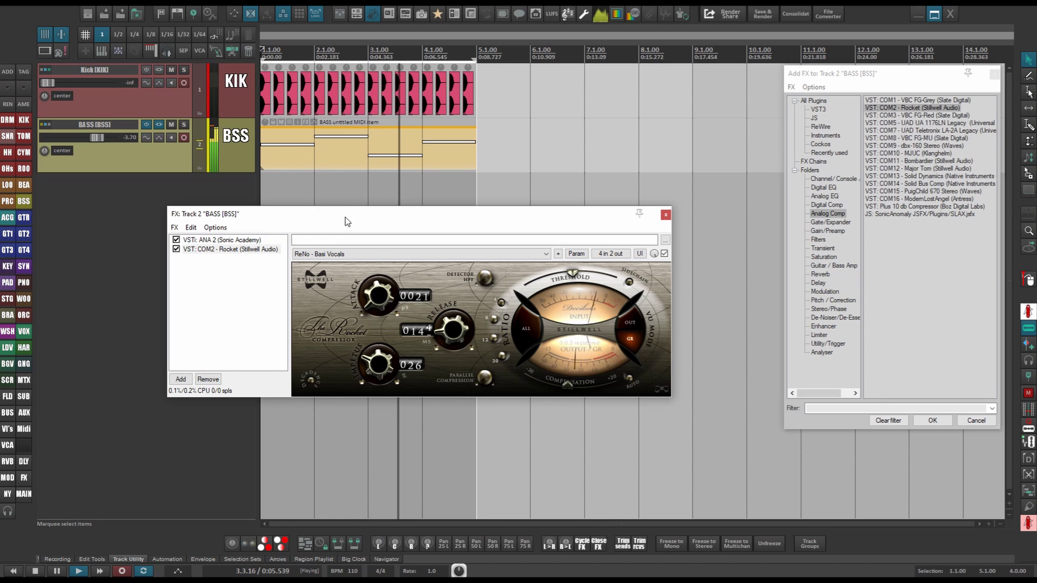
Bring the Kick track's volume back up to -2.95 dB and stop playback
double_click(52, 84)
left_click_drag(109, 82, 105, 82)
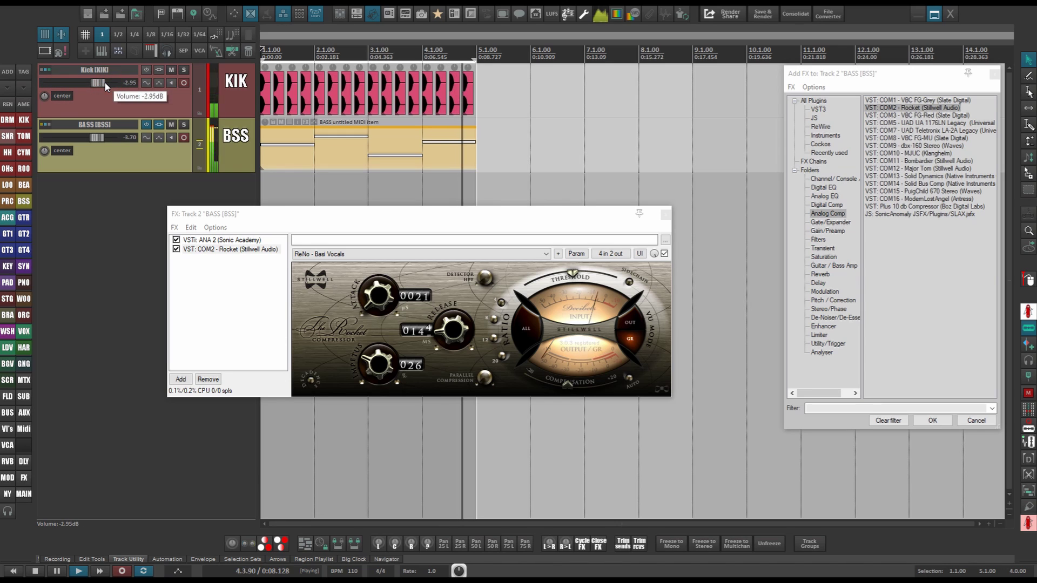
key("space")
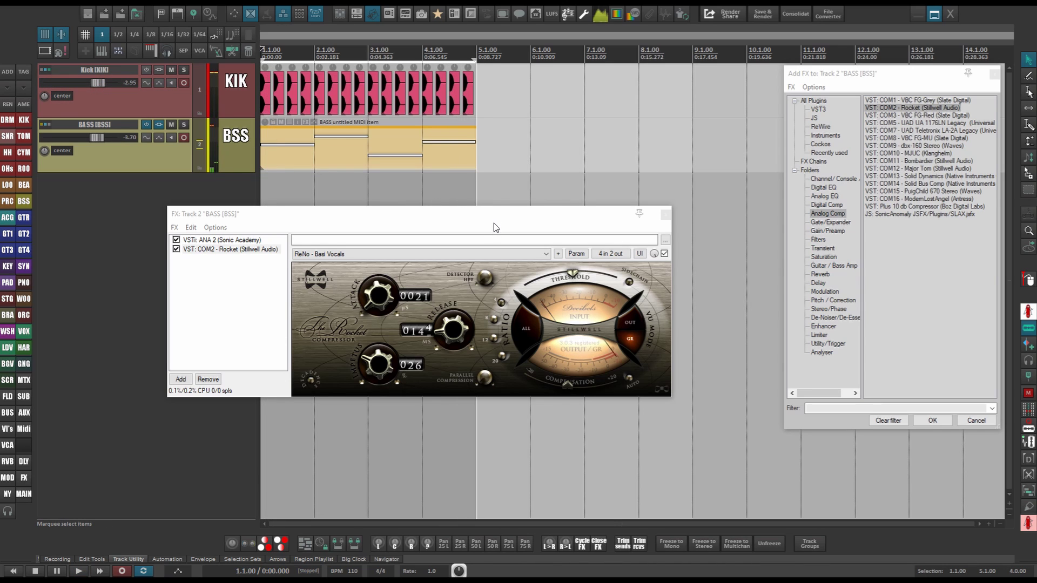
Remove the Rocket compressor from the BASS track's FX chain and close the chain window
left_click_drag(493, 214, 499, 184)
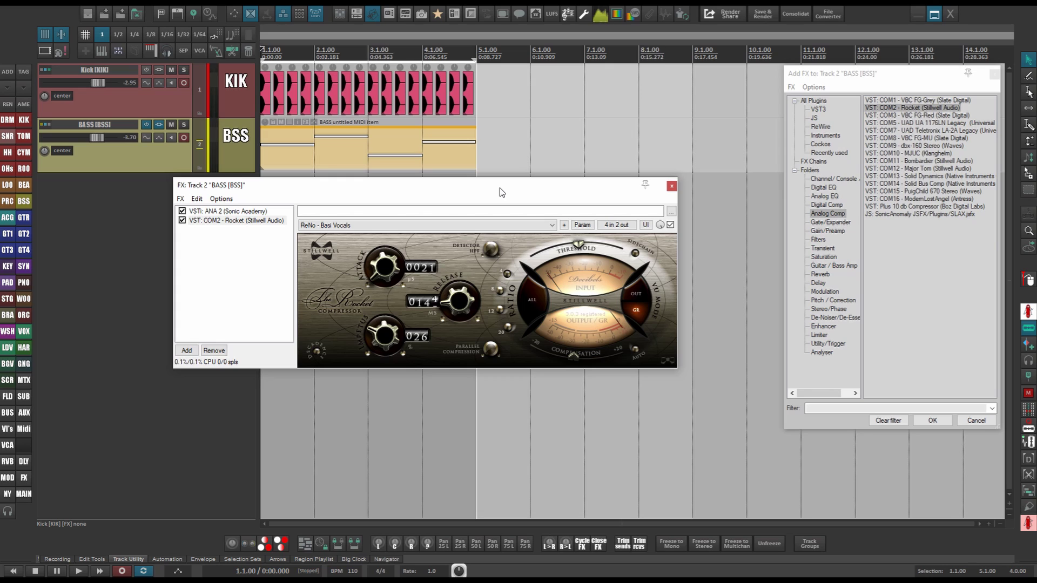
left_click(529, 296)
left_click(236, 220)
left_click(214, 350)
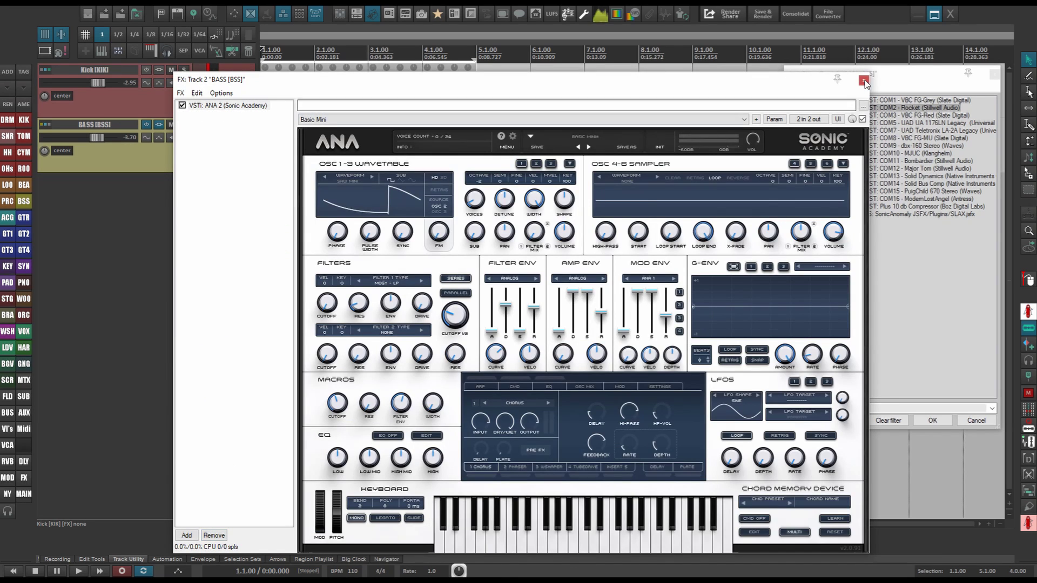
left_click(863, 80)
Delete the BASS track's receive from the Kick track and set its channel count to 2 in the routing settings
left_click(45, 125)
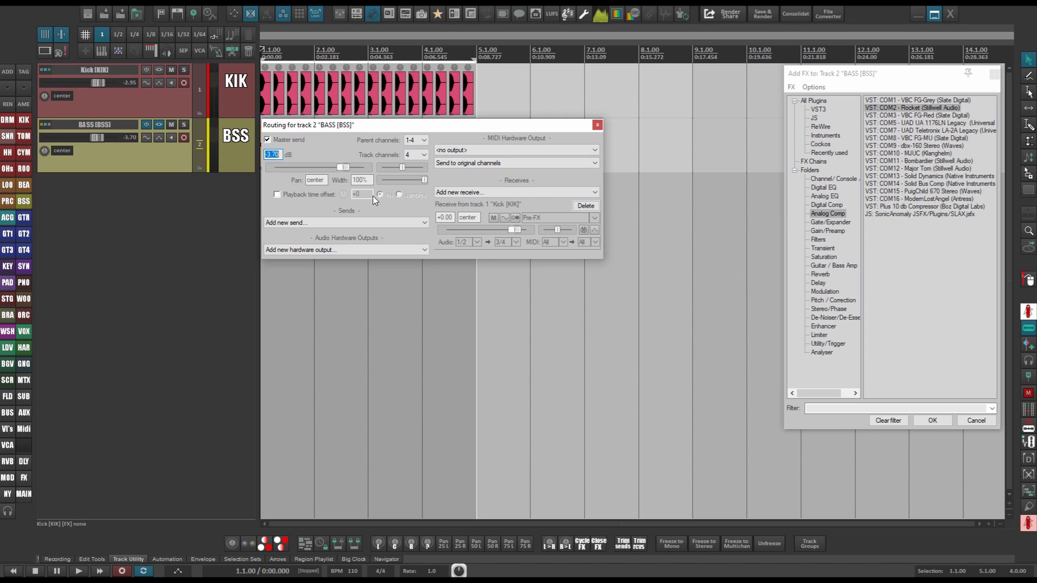
left_click(593, 205)
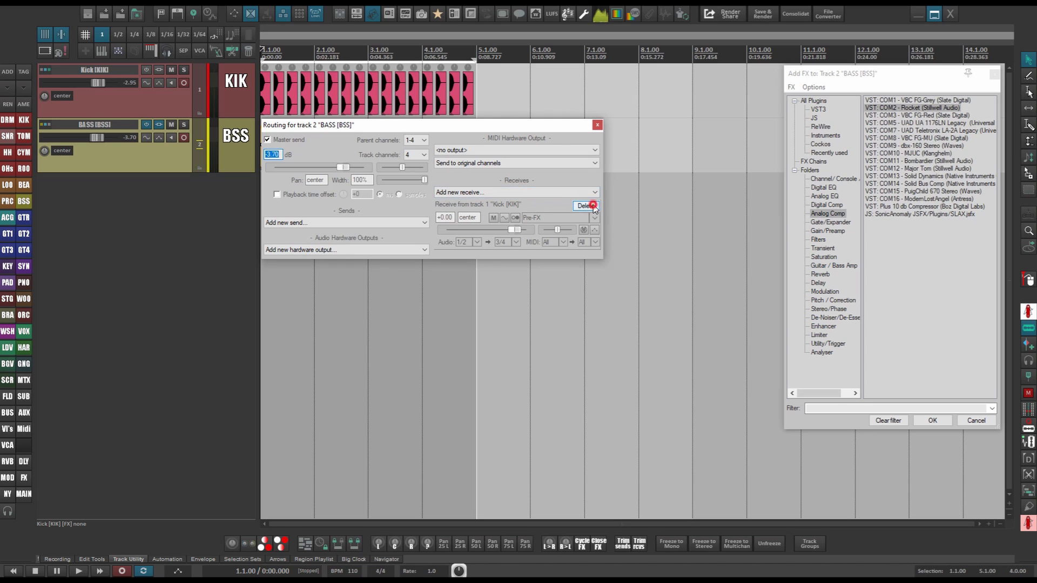
left_click(418, 155)
left_click(410, 165)
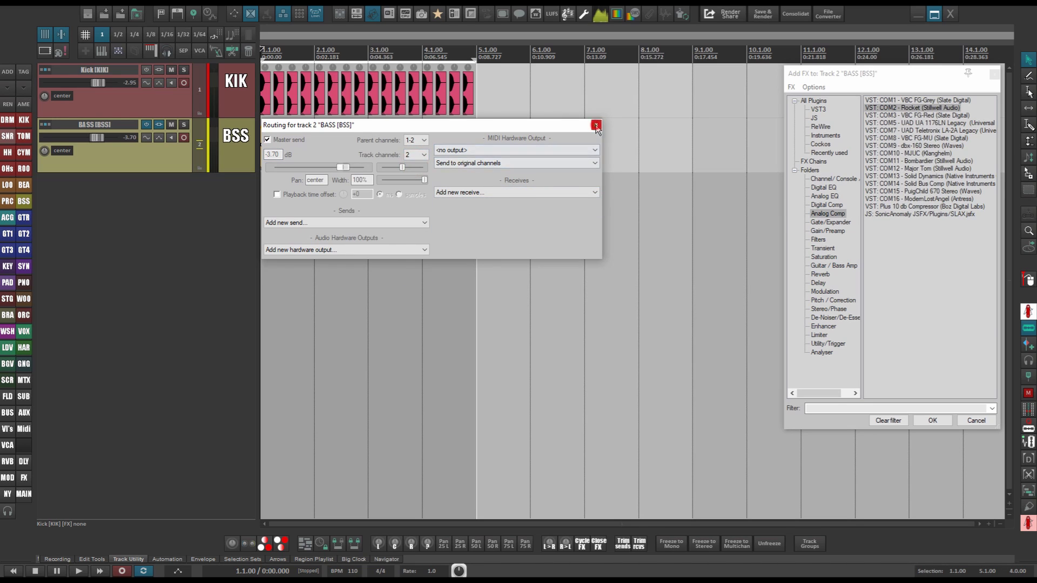
left_click(596, 125)
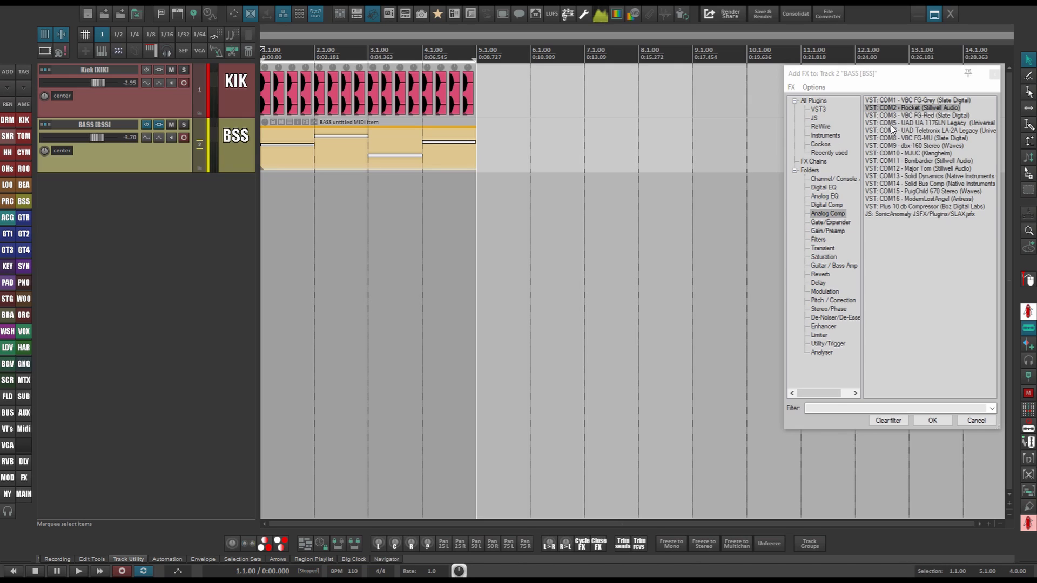
Add the COM5 - UAD UA 1176LN Legacy compressor to the BASS track and move its window clear of the tracks
left_click(915, 122)
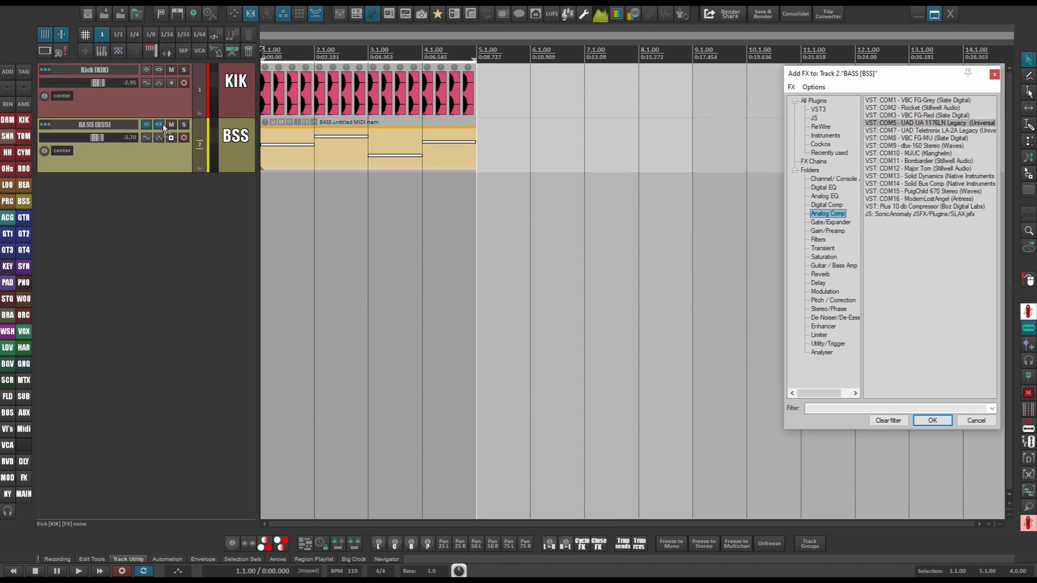
left_click_drag(162, 124, 162, 124)
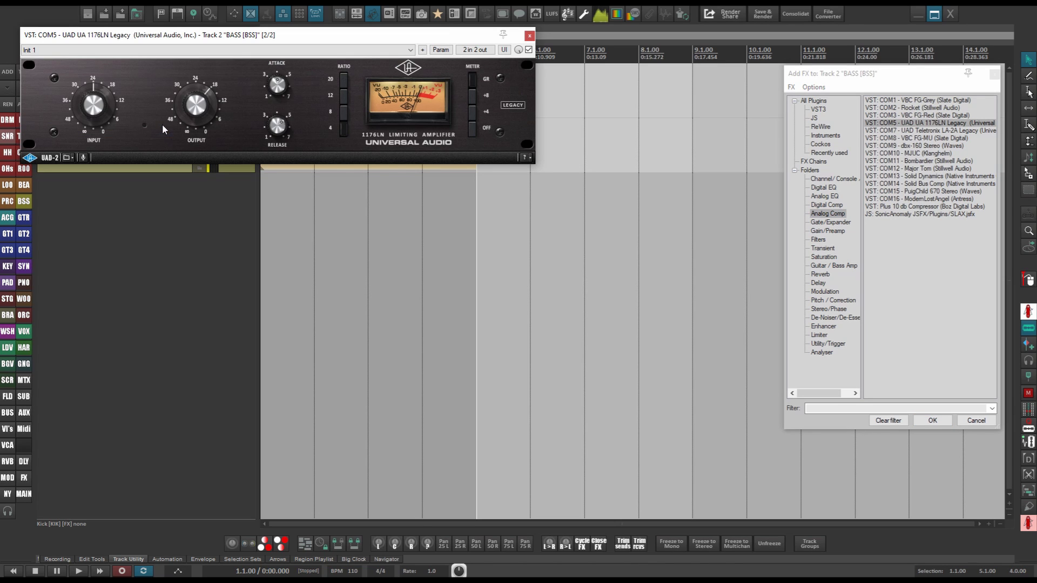
left_click_drag(287, 34, 502, 186)
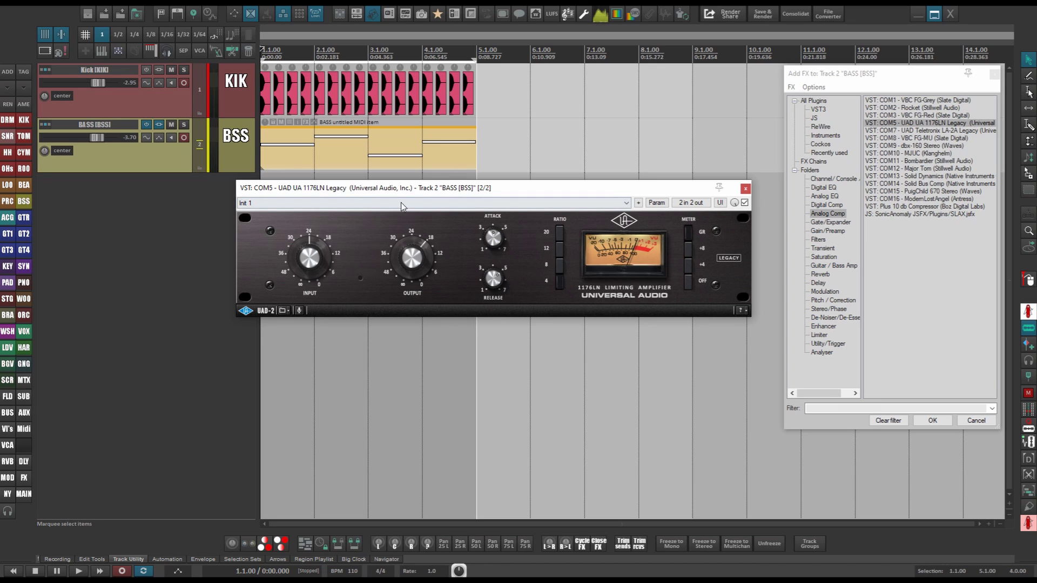
left_click_drag(480, 192, 446, 202)
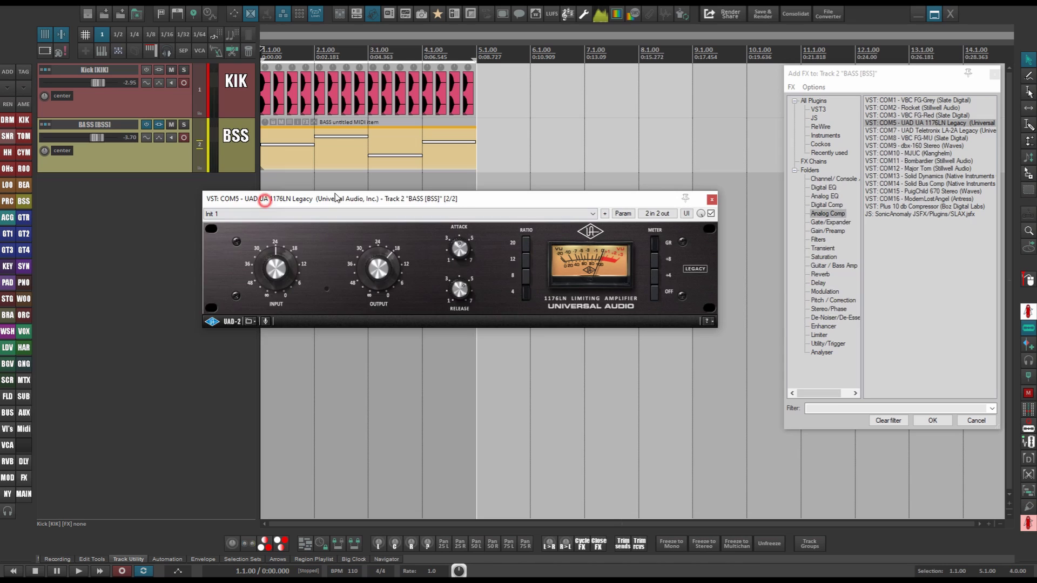
left_click_drag(260, 195, 408, 186)
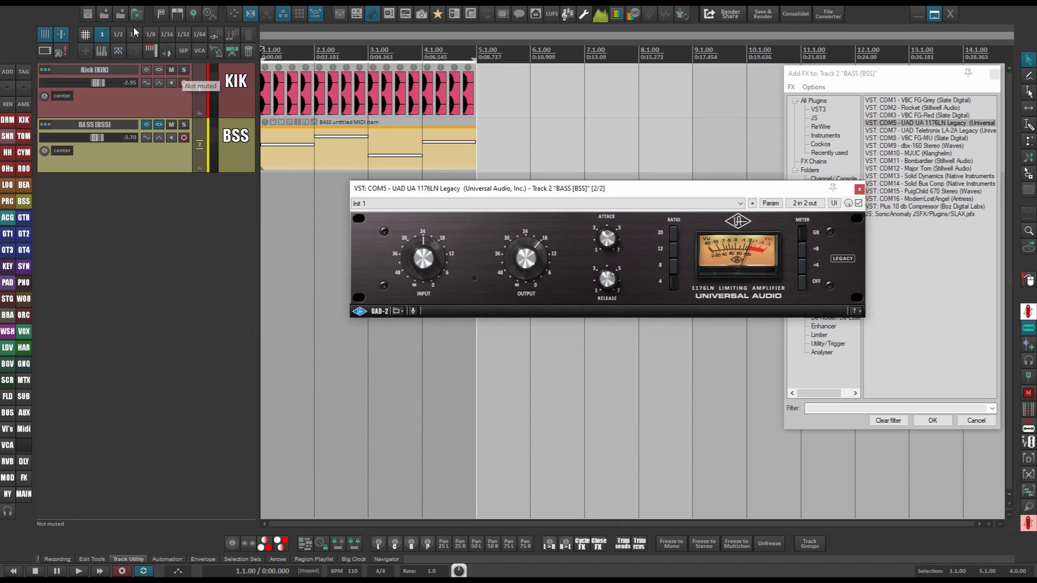
Create a send from the Kick track to the BASS track that arrives on new receiving channels 3/4, keeping it Post-Fader (Post-Pan)
left_click_drag(76, 97, 48, 129)
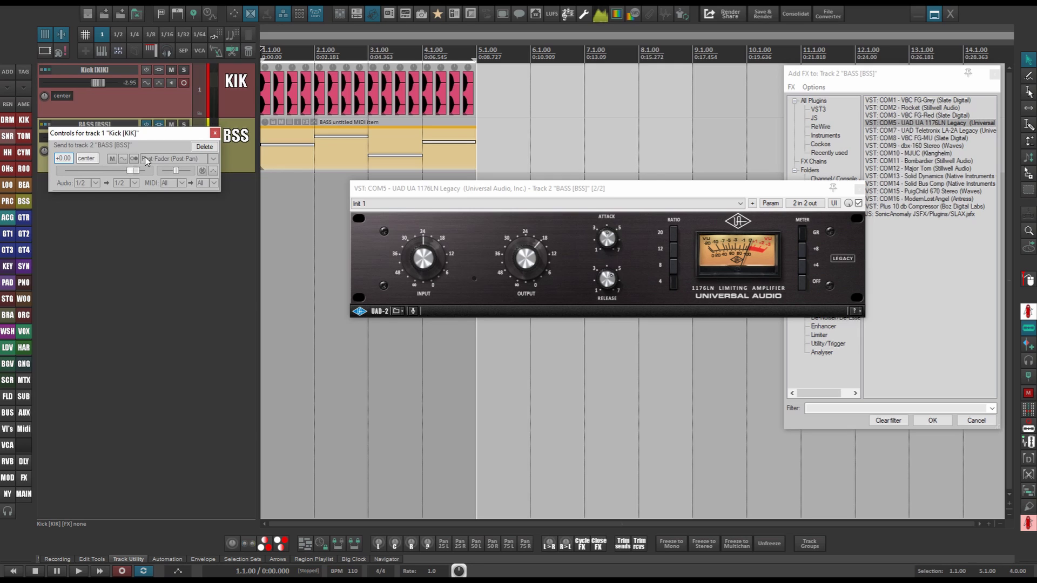
left_click(131, 185)
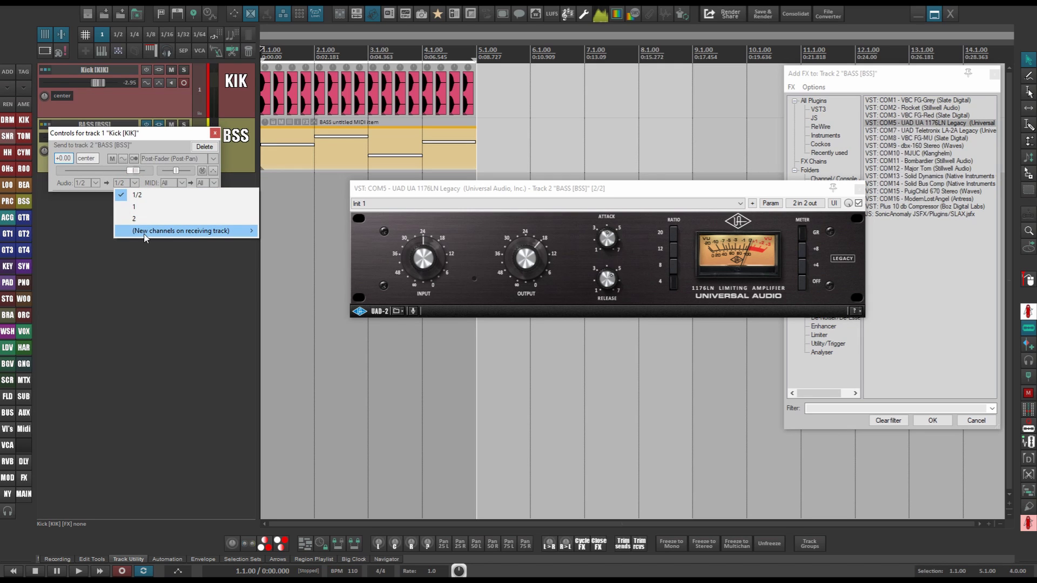
mouse_move(222, 234)
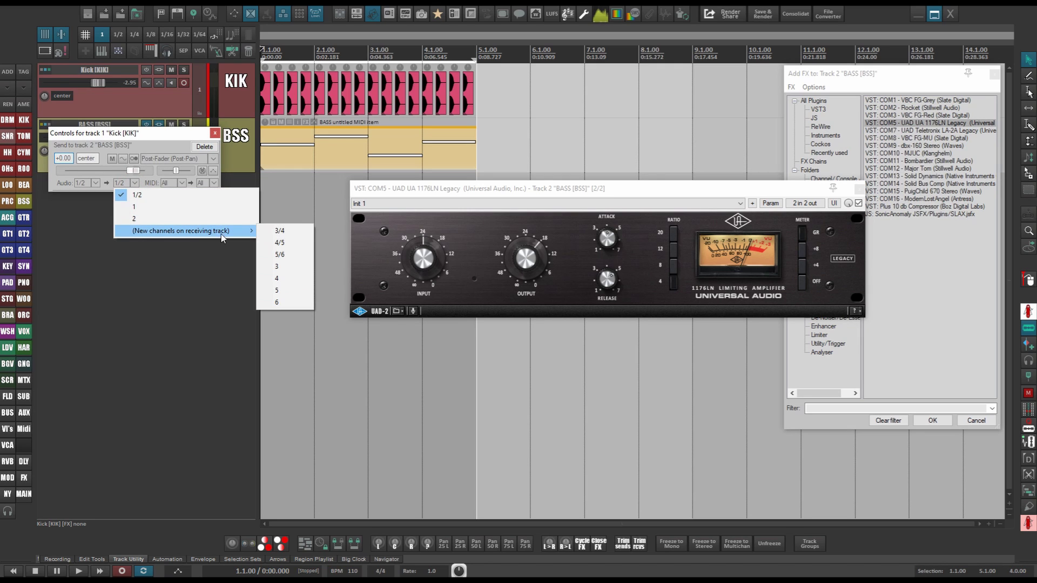
left_click(277, 232)
left_click_drag(171, 134, 206, 204)
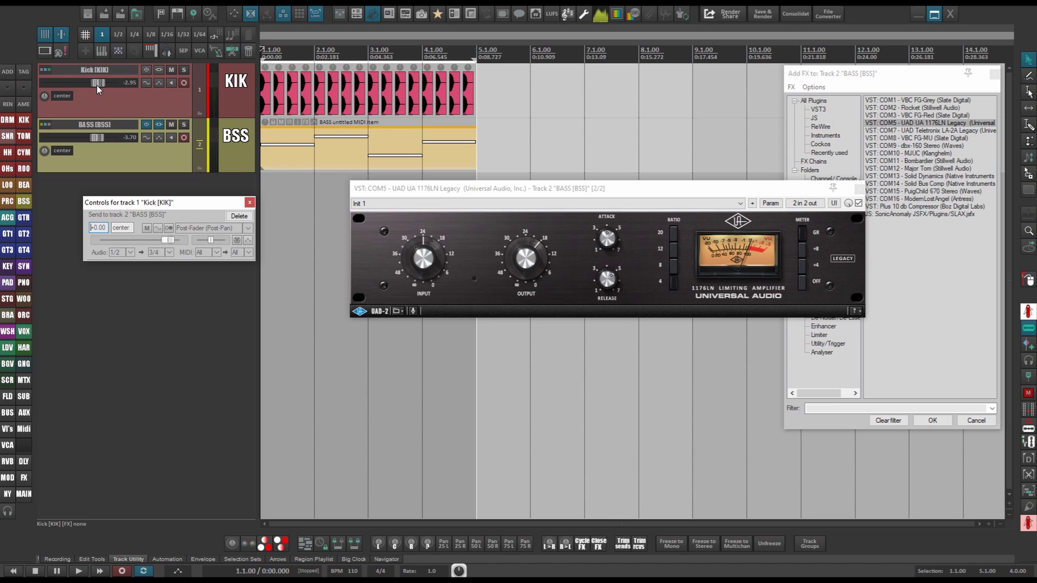
left_click(210, 228)
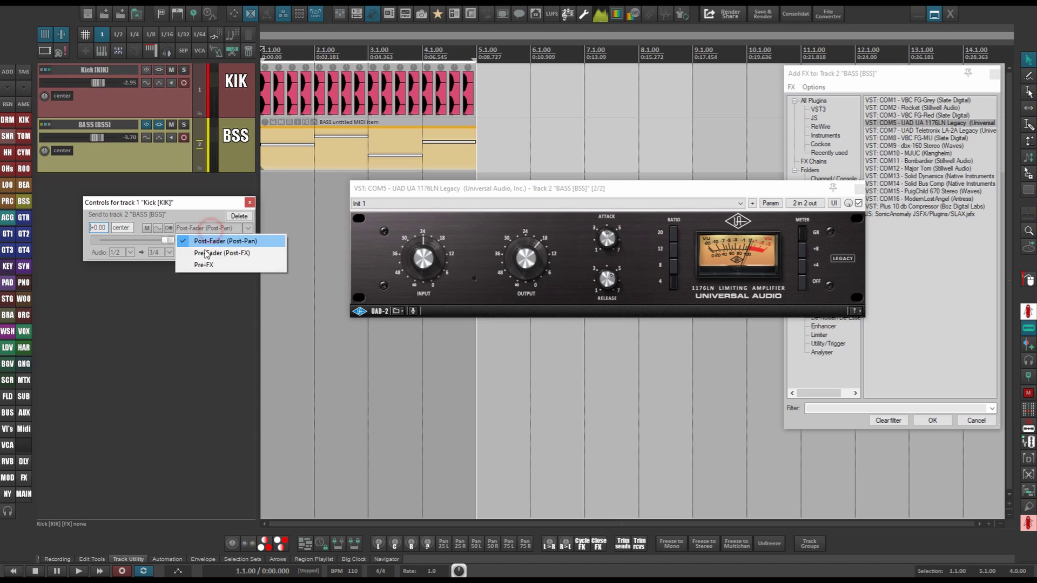
left_click(116, 98)
Enable parameter modulation for the 1176LN's Output knob with the audio control signal (sidechain), and move the modulation window beside the compressor
left_click_drag(596, 190, 470, 205)
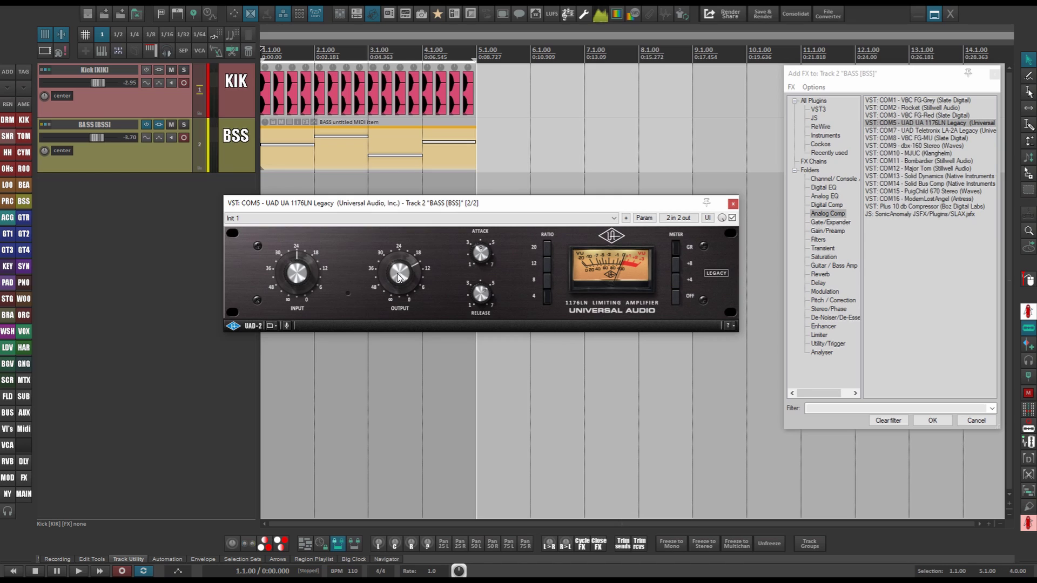
left_click_drag(397, 273, 401, 286)
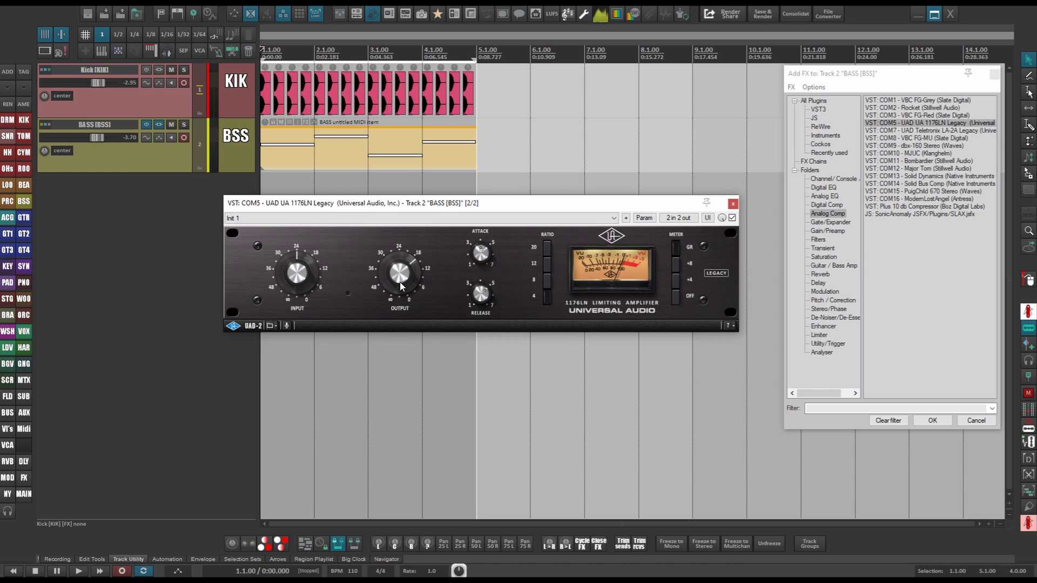
left_click(644, 218)
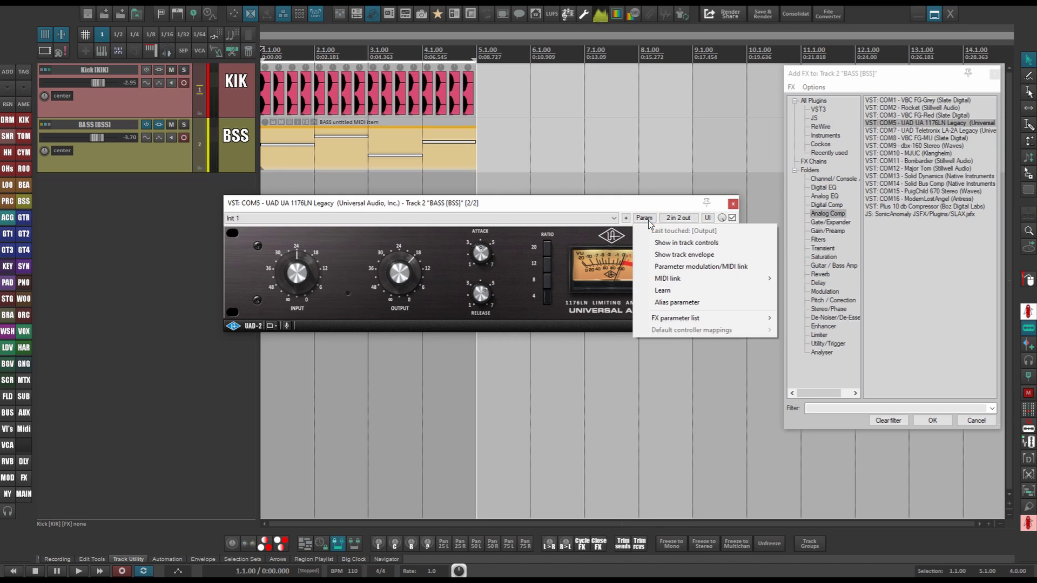
left_click(672, 267)
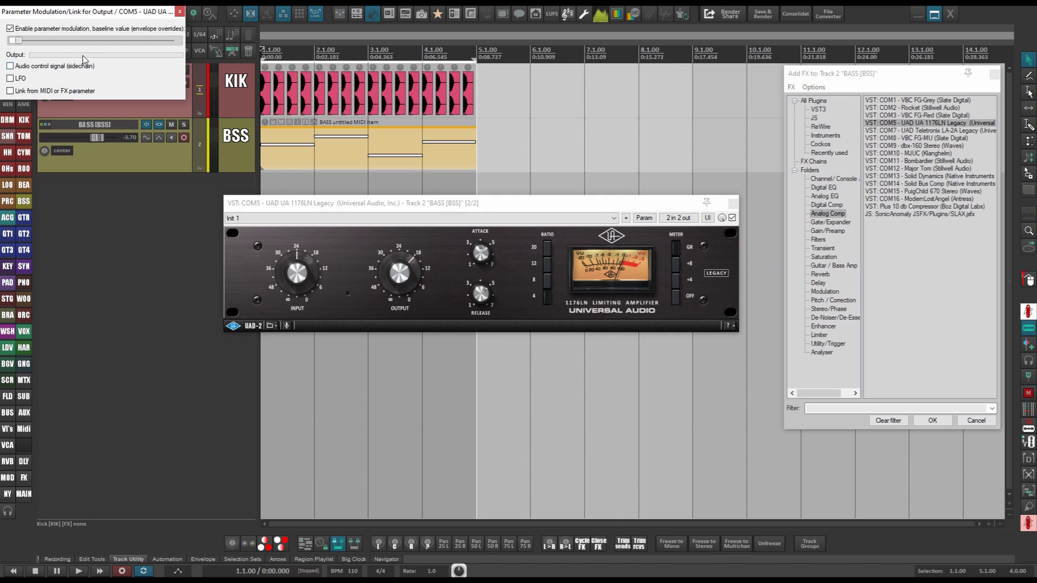
left_click(13, 66)
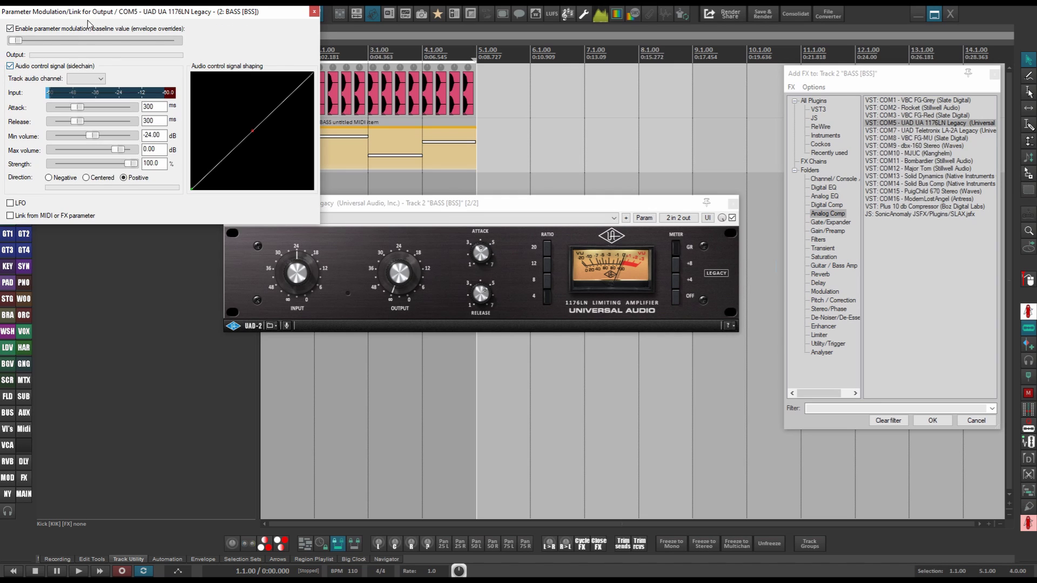
left_click_drag(143, 7, 702, 107)
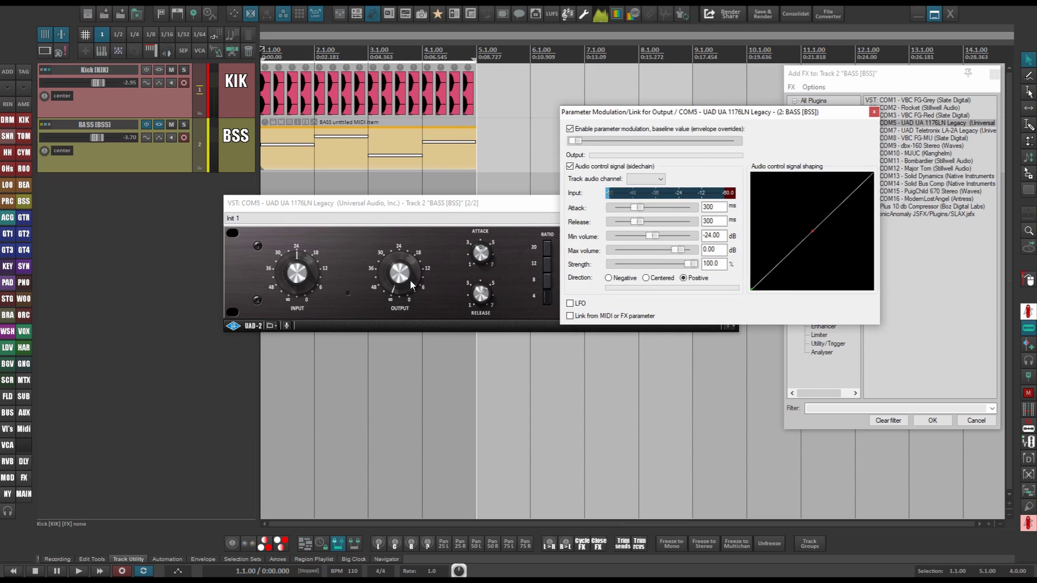
Raise the Output modulation's baseline value to just over halfway and set its track audio channel to 3+4
left_click_drag(576, 142, 672, 145)
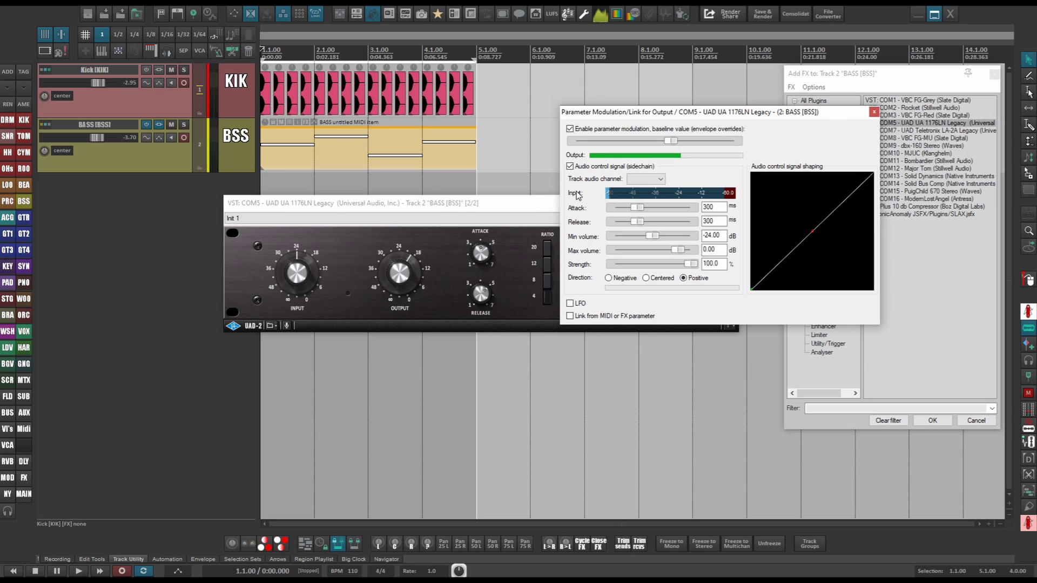
left_click(630, 179)
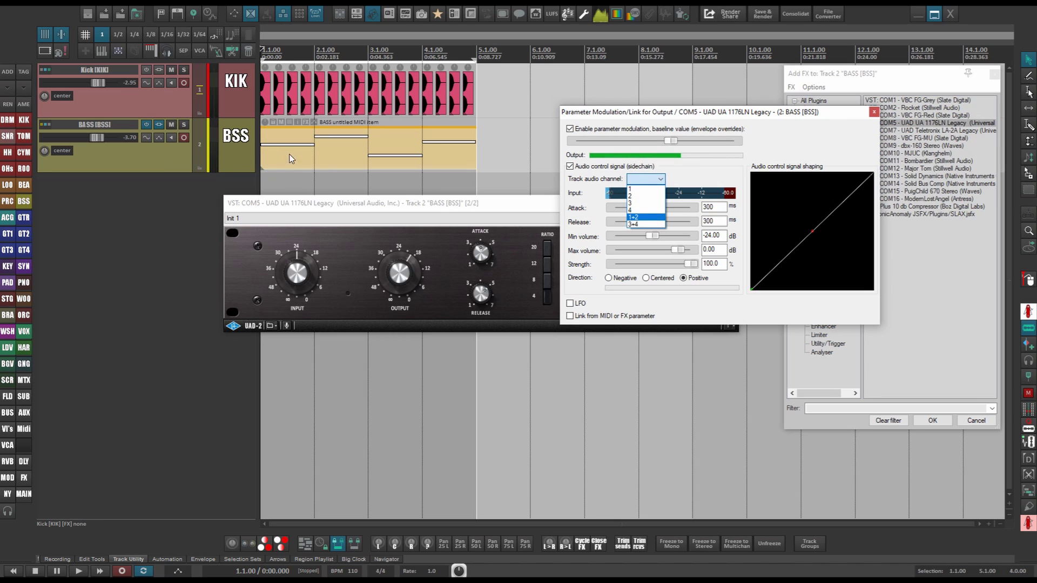
left_click(633, 224)
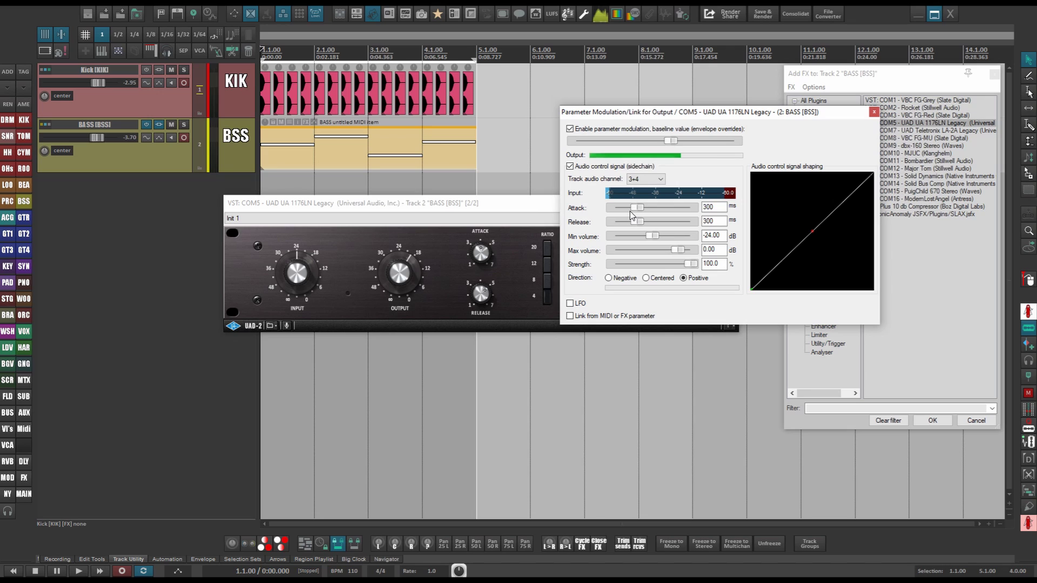
Set the modulation's attack to 0 ms and release to 200 ms, and switch its direction to Negative
mouse_move(633, 209)
left_mouse_down()
mouse_move(600, 209)
mouse_move(632, 224)
mouse_move(625, 223)
left_mouse_up()
left_click(609, 278)
left_click(683, 278)
left_click(609, 278)
Move the 1176LN window clear of the modulation settings and audition the loop to check the ducking
left_click_drag(457, 203, 371, 248)
key("space")
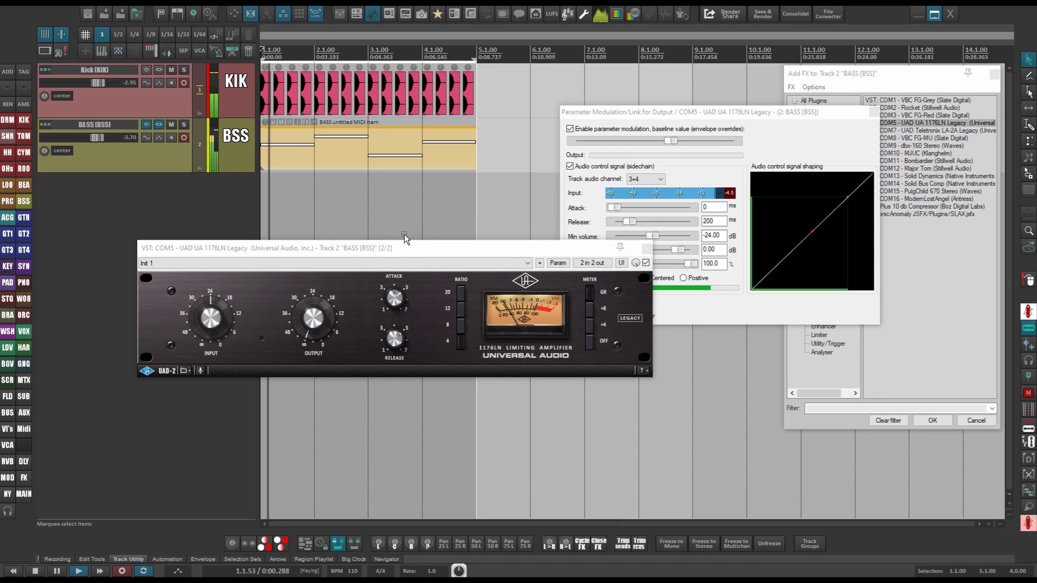
left_click_drag(557, 248, 417, 242)
key("space")
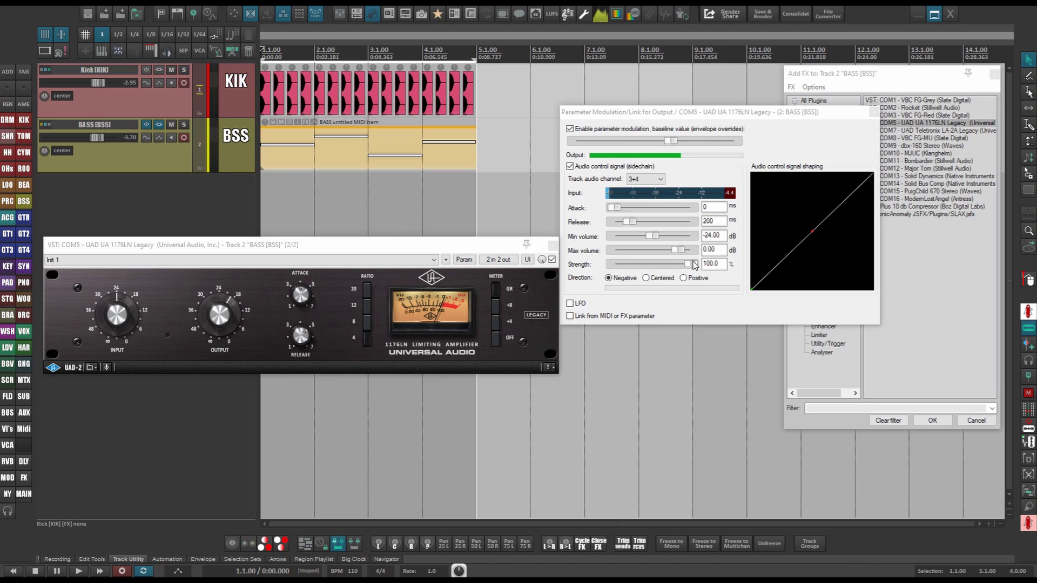
While auditioning the loop, raise the modulation's baseline value to about three quarters and settle its strength at 72.9%
left_click_drag(691, 264, 657, 266)
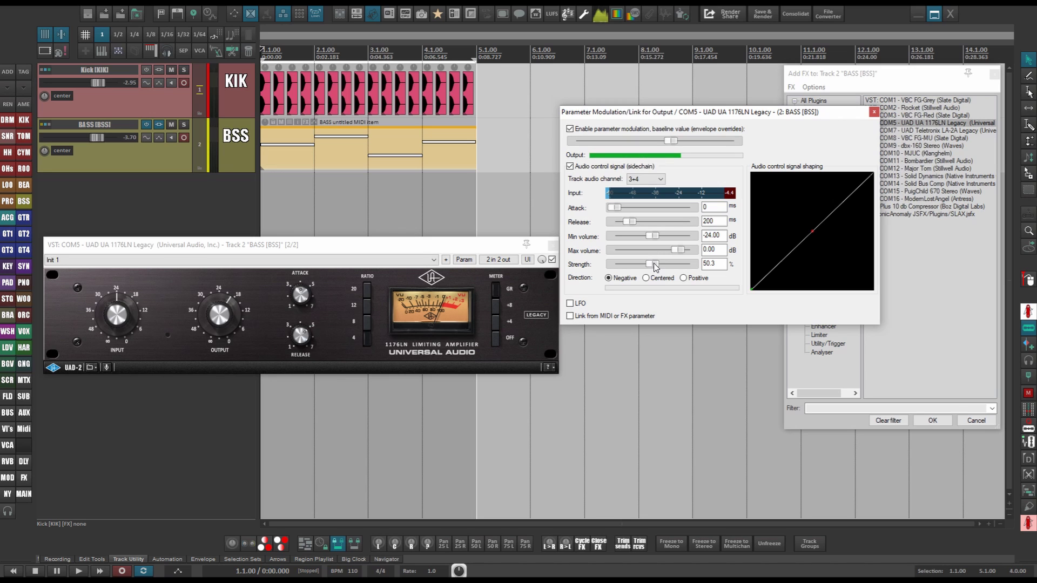
key("space")
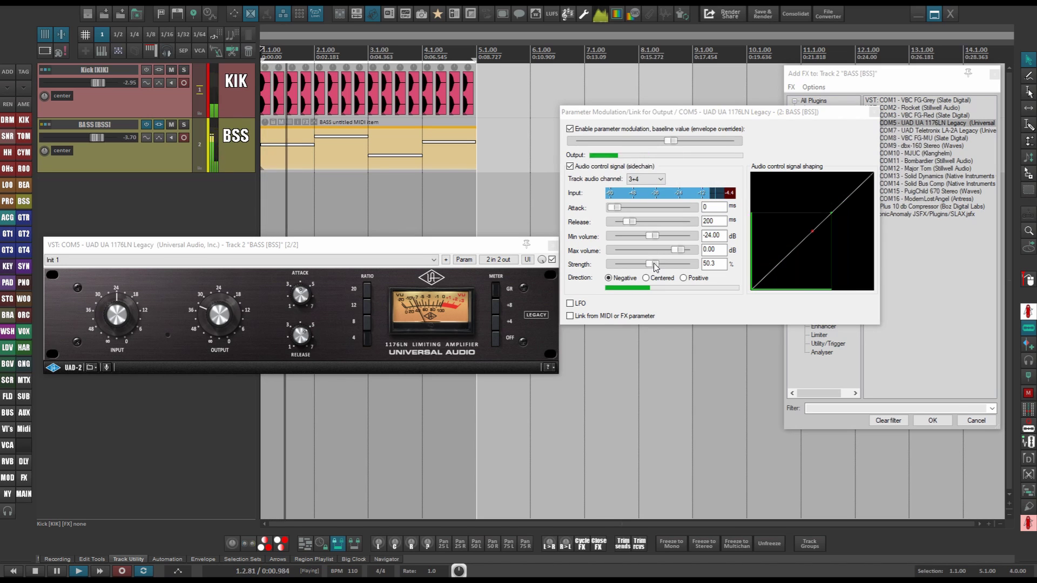
left_click_drag(672, 141, 708, 143)
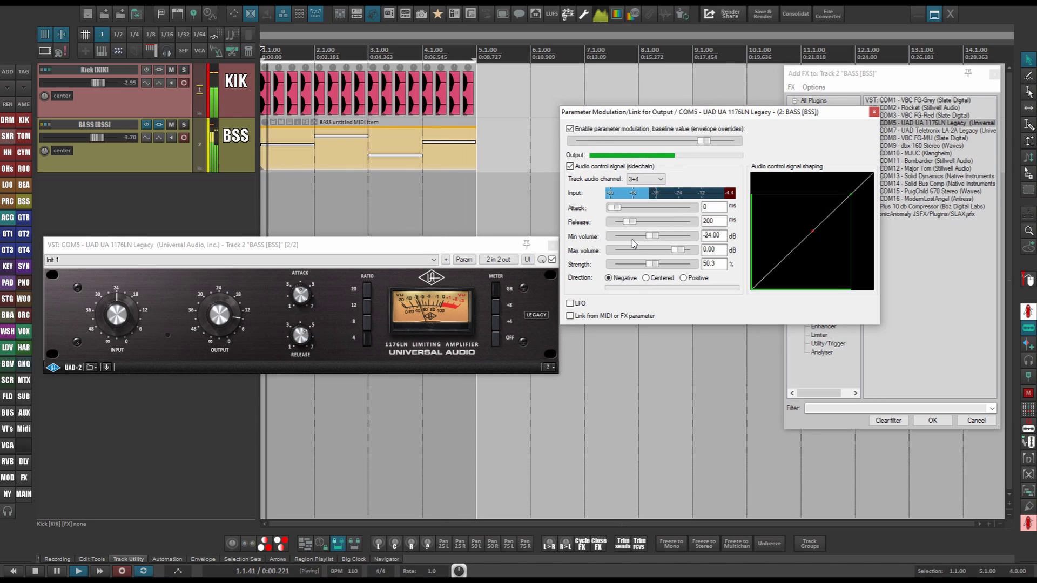
left_click_drag(651, 264, 668, 264)
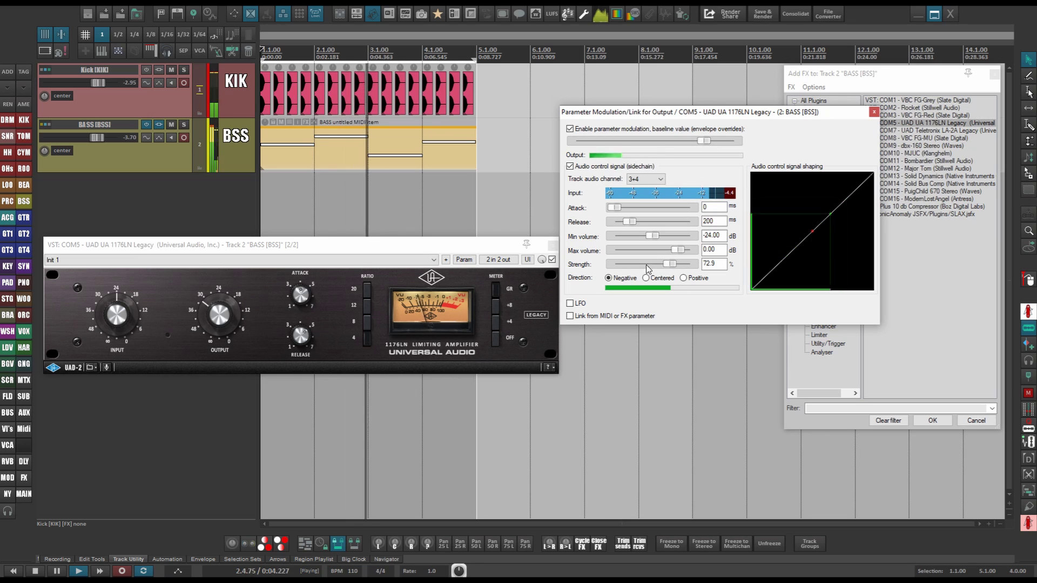
left_click(331, 226)
key("space")
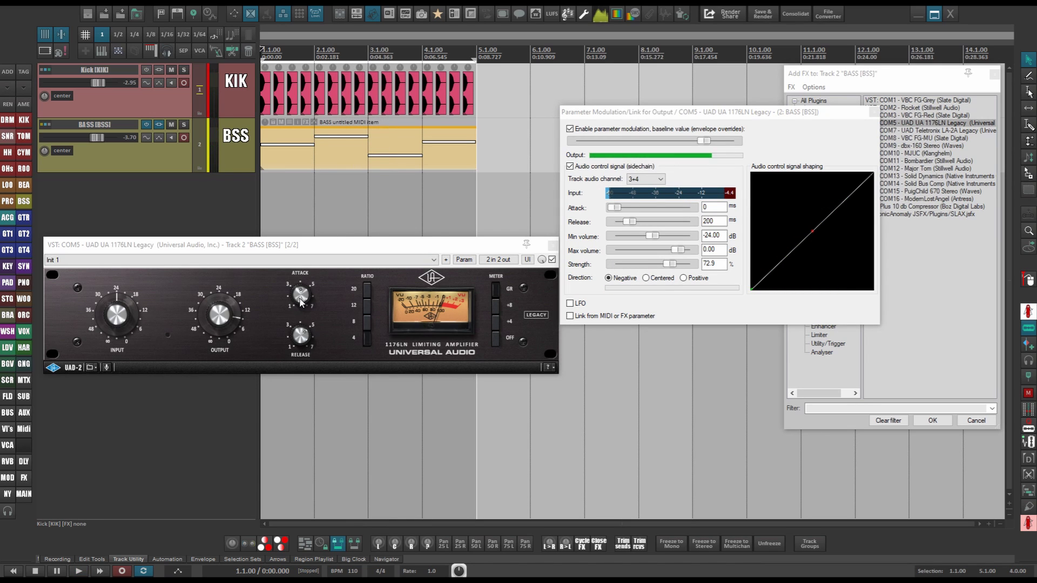
Shorten the modulation's release to 136 ms and audition the loop with the new setting
left_click(305, 344)
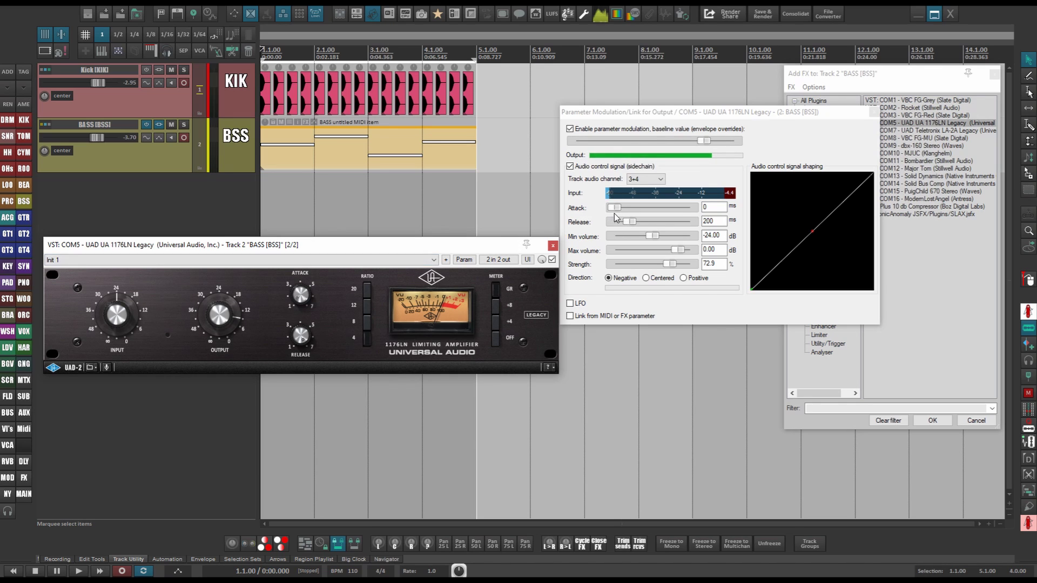
left_click_drag(628, 221, 626, 221)
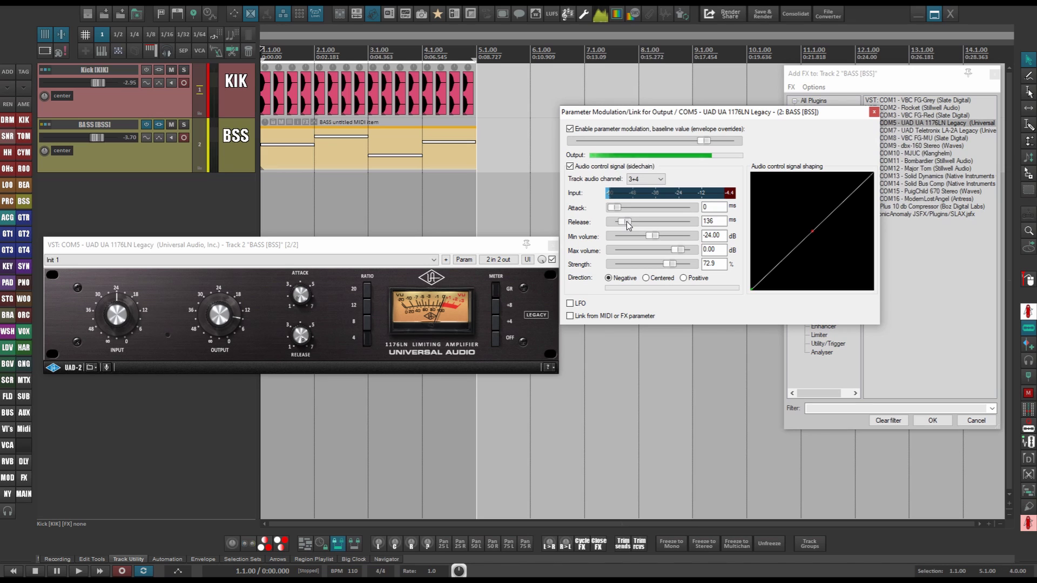
key("space")
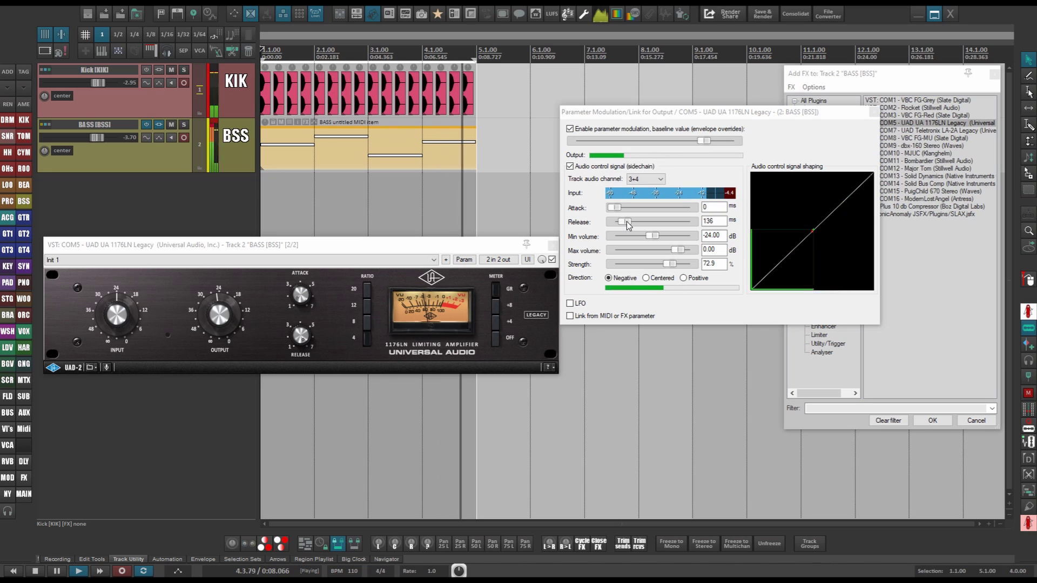
key("space")
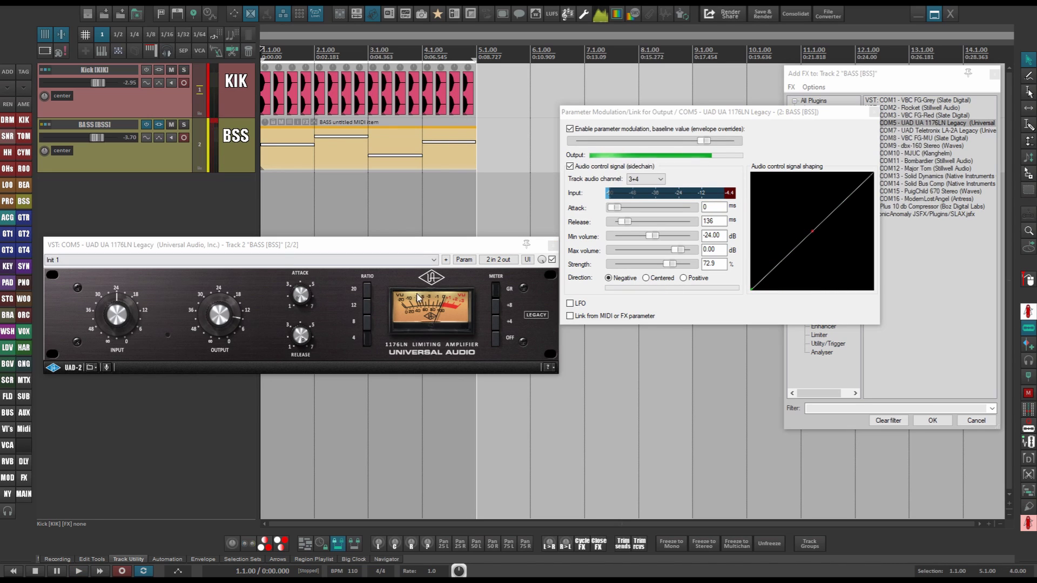
Close the 1176LN and modulation windows and remove the 1176LN from the BASS track's FX chain
left_click(314, 244)
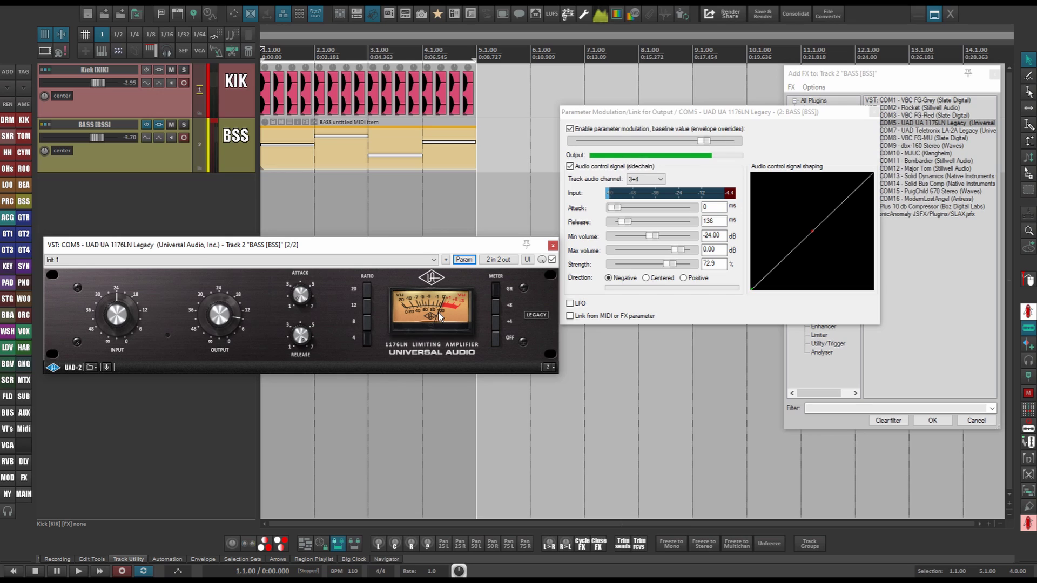
left_click(553, 246)
left_click(874, 111)
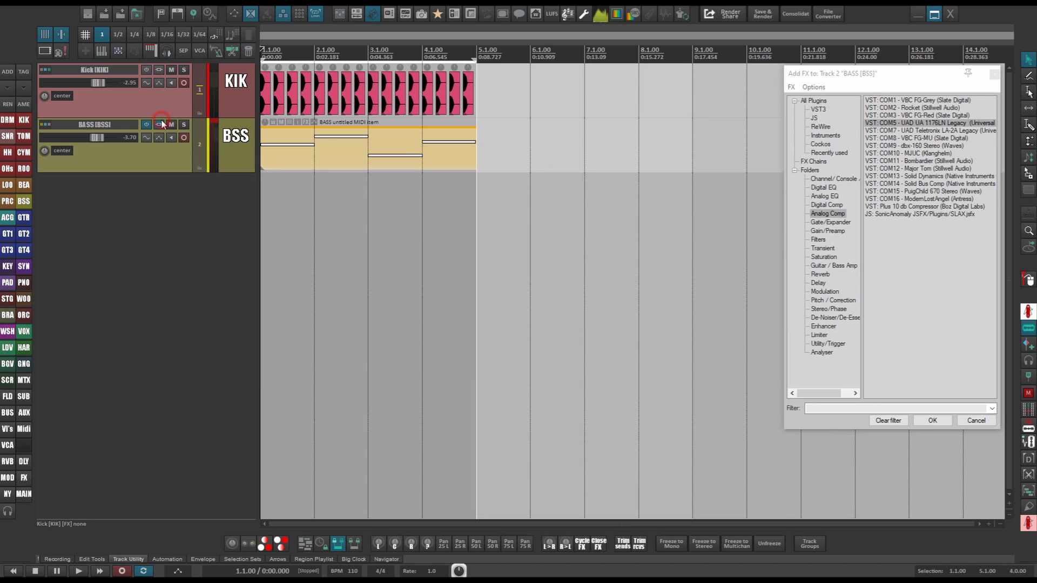
key("f")
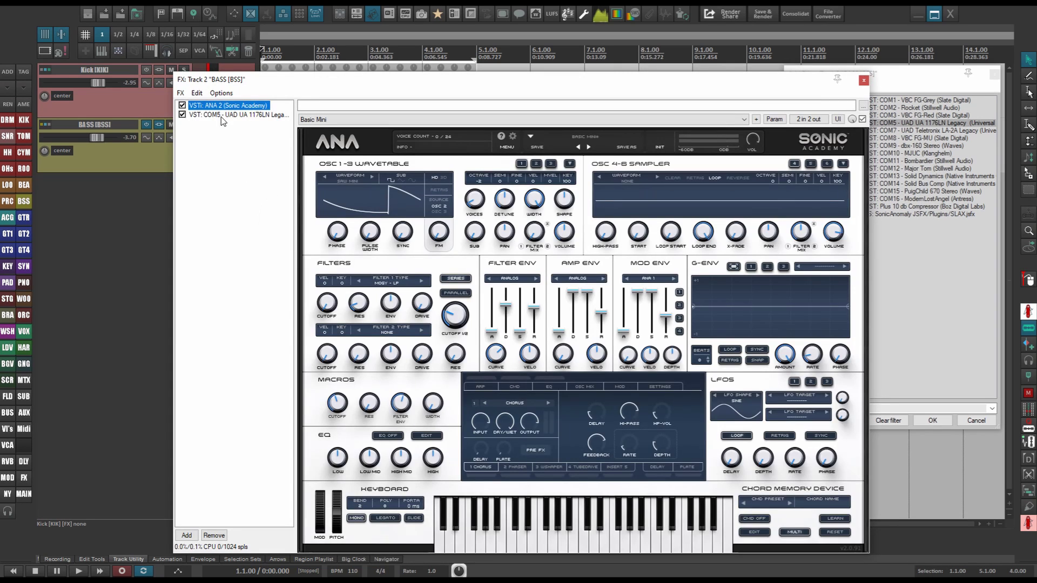
left_click(221, 115)
left_click(219, 216)
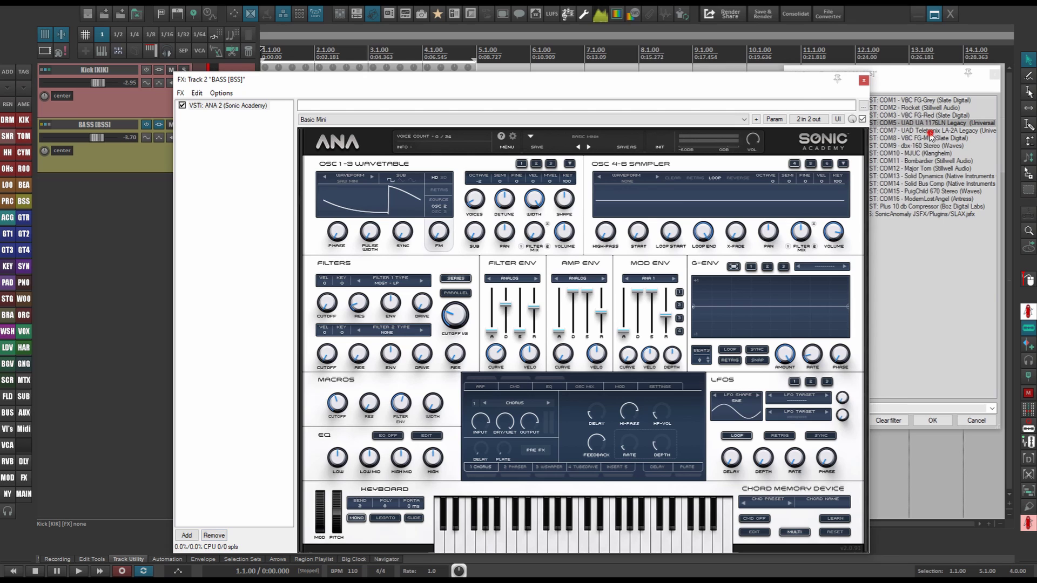
Add the COM7 - UAD Teletronix LA-2A Legacy compressor to the BASS track, close the FX chain window, and reposition the plugin window
left_click_drag(930, 134, 230, 168)
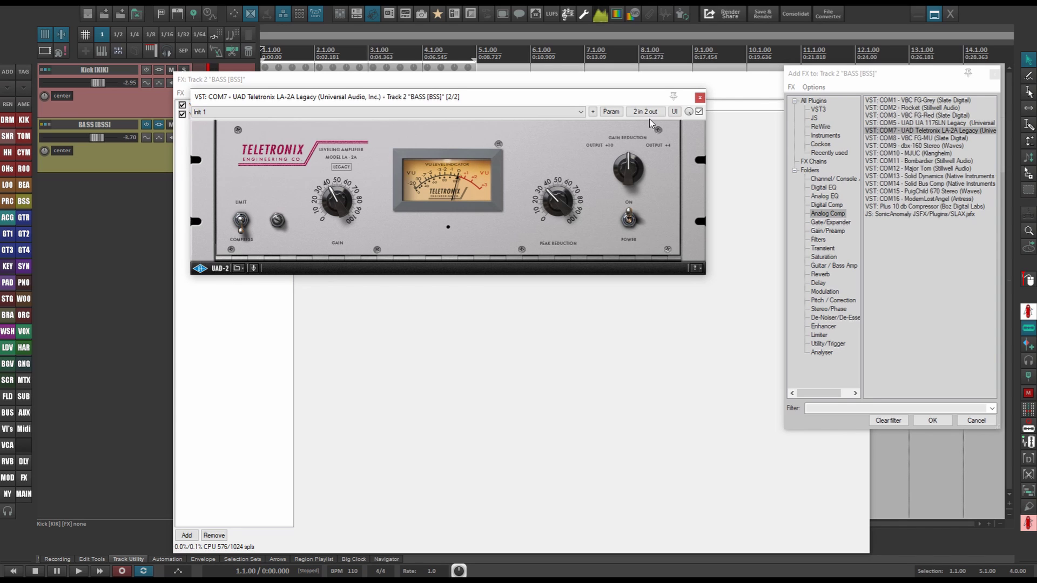
left_click(766, 77)
left_click(859, 79)
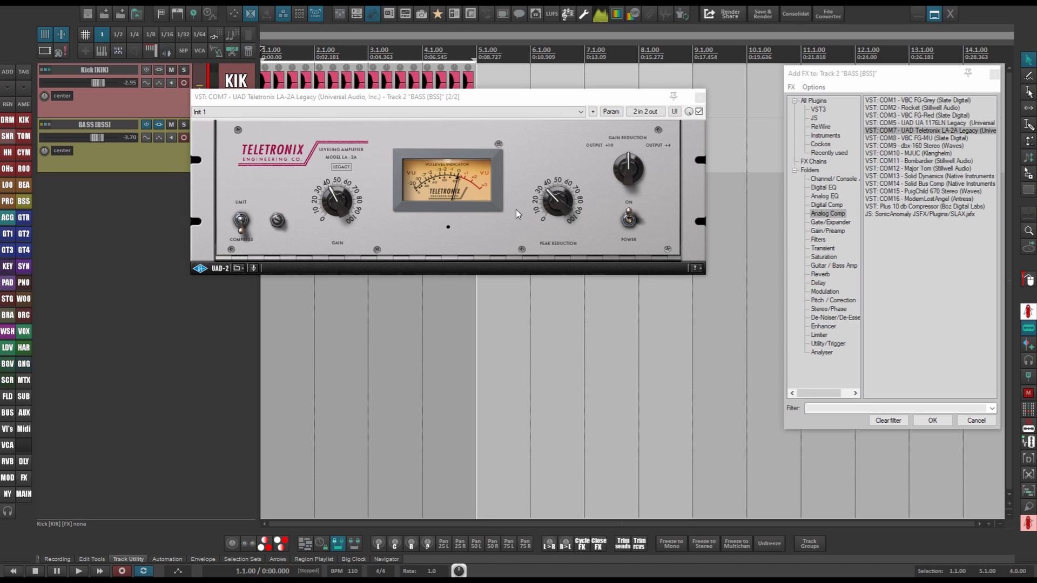
left_click_drag(489, 99, 587, 160)
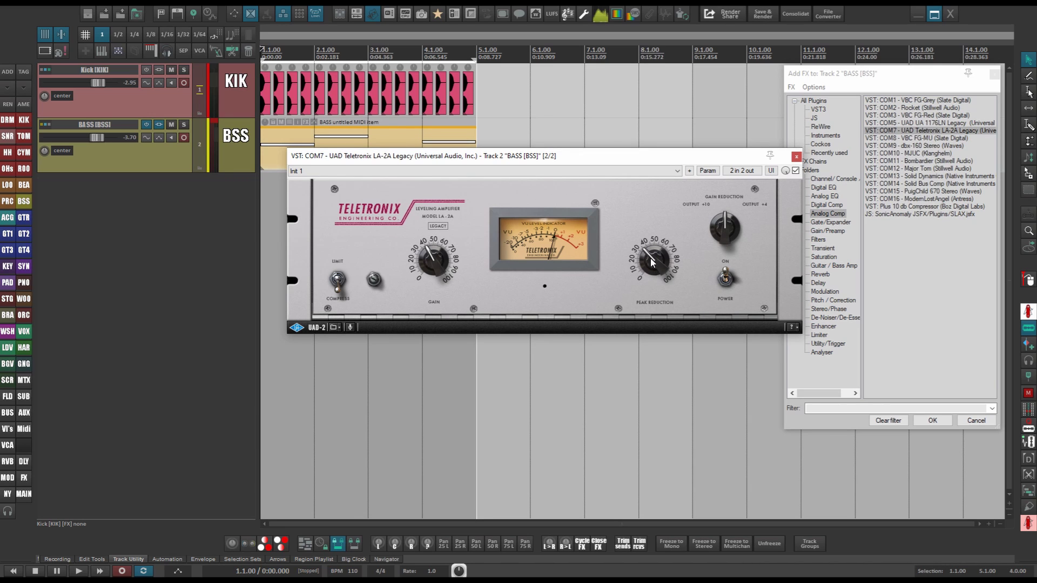
Turn the LA-2A's Peak Reduction knob down to 0
left_click_drag(651, 261, 650, 310)
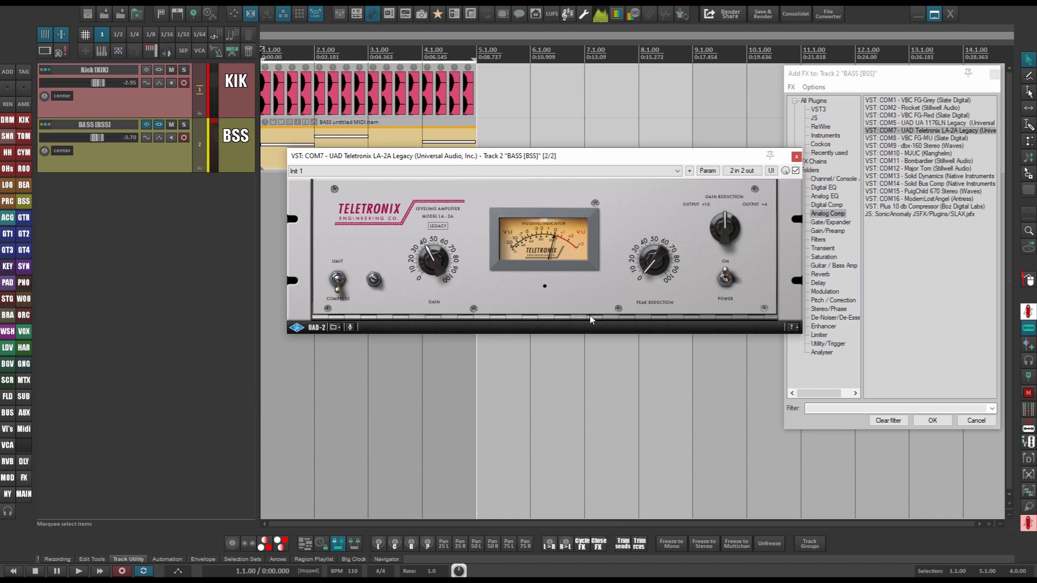
mouse_move(672, 271)
left_mouse_down()
mouse_move(641, 223)
mouse_move(629, 164)
mouse_move(636, 268)
mouse_move(656, 262)
left_mouse_up()
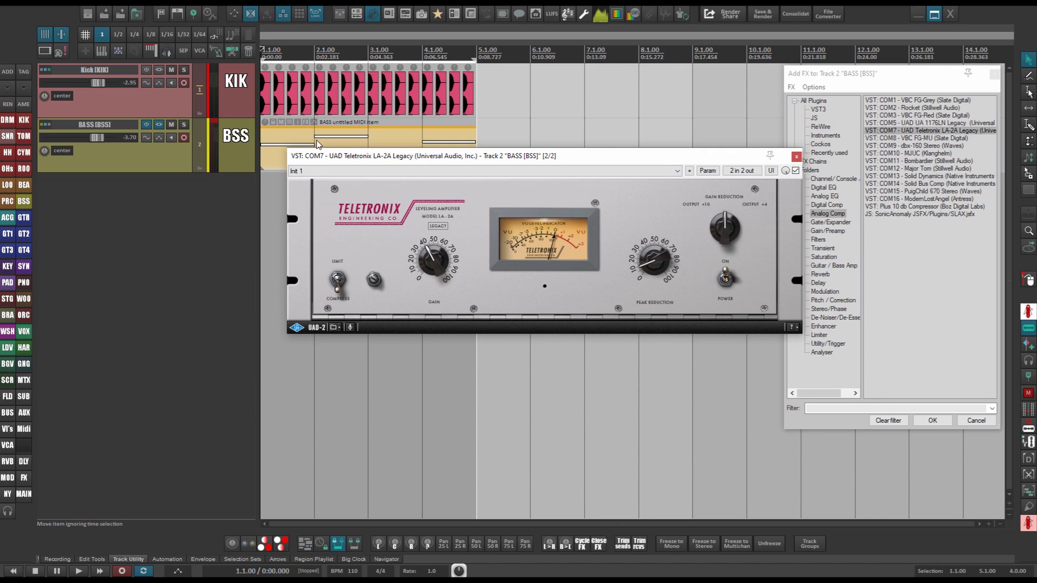
mouse_move(660, 270)
left_mouse_down()
mouse_move(653, 172)
mouse_move(647, 269)
left_mouse_up()
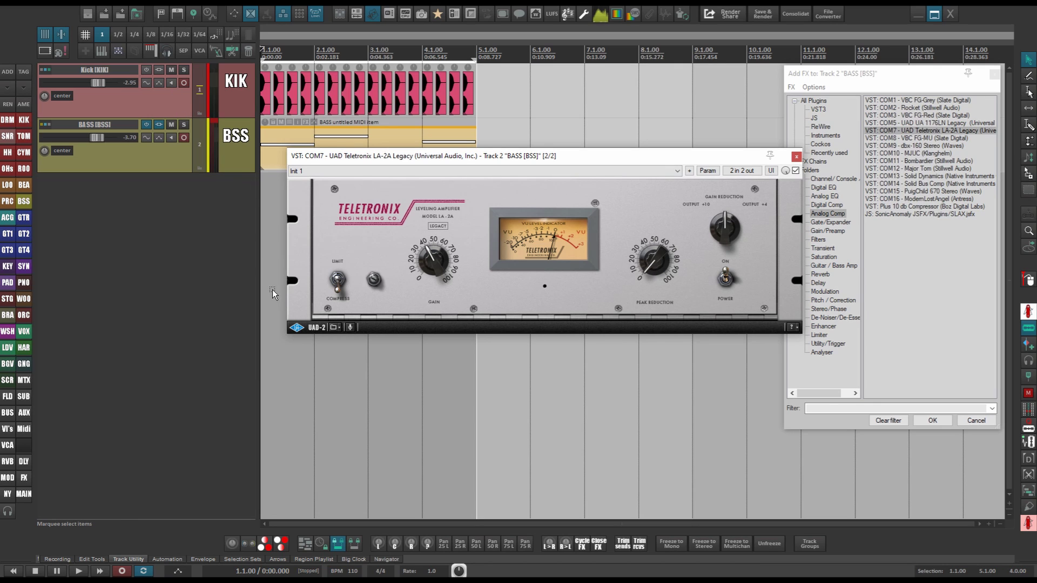
Reroute the Kick track's send to new channels 5/6 on the receiving BASS track
left_click(46, 71)
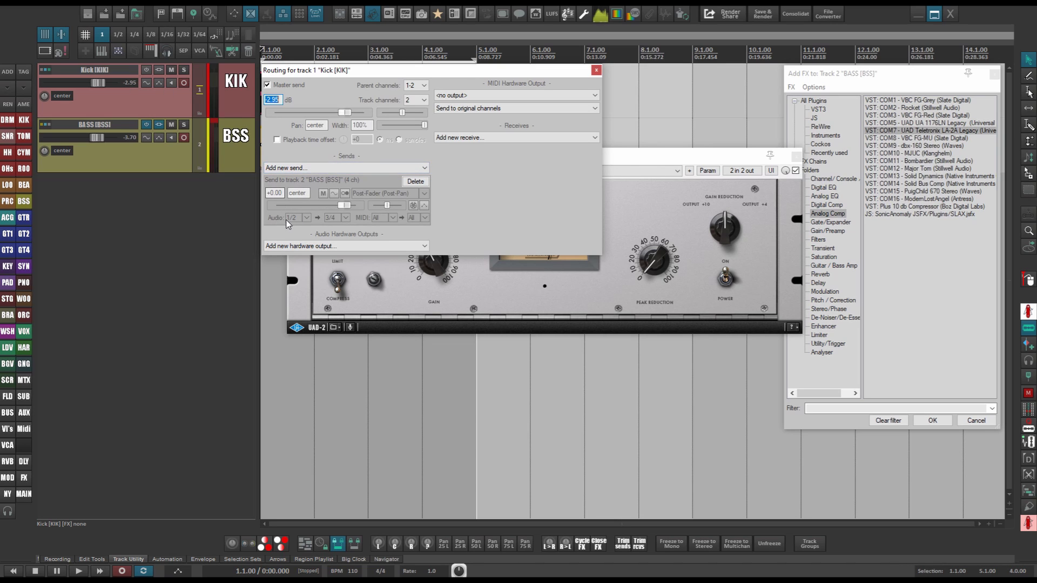
left_click(343, 218)
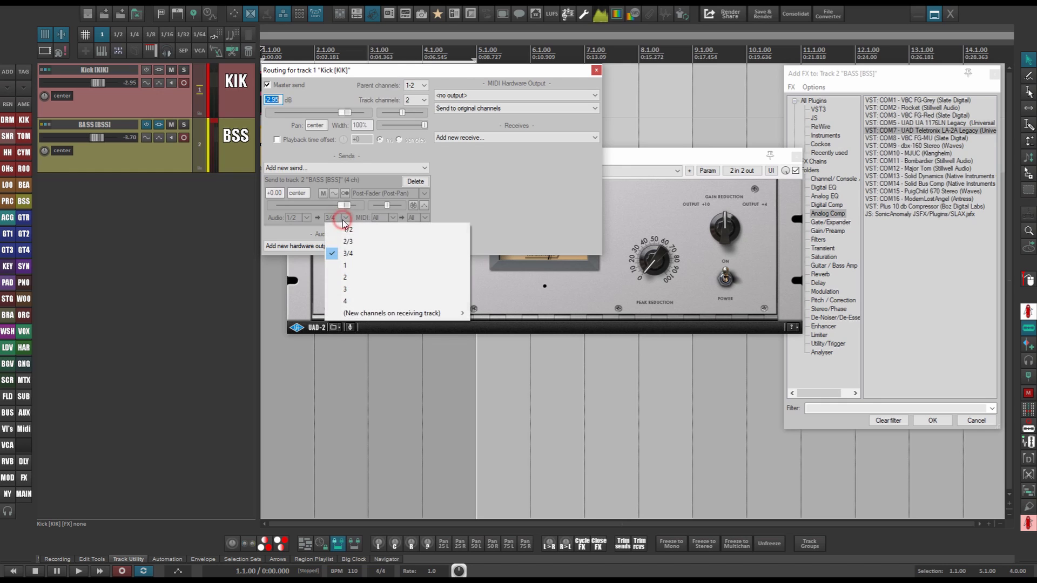
mouse_move(363, 315)
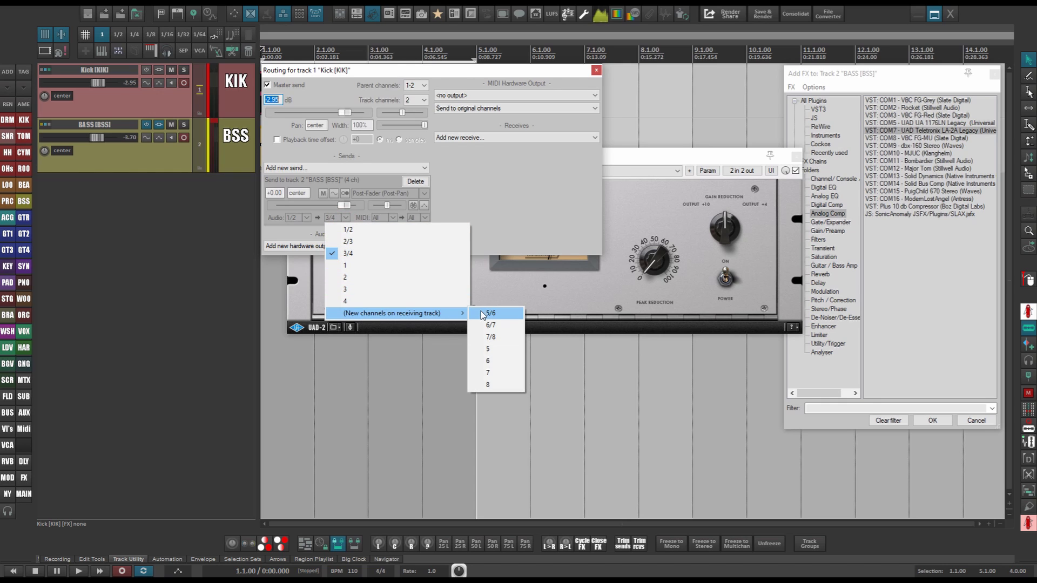
left_click(482, 310)
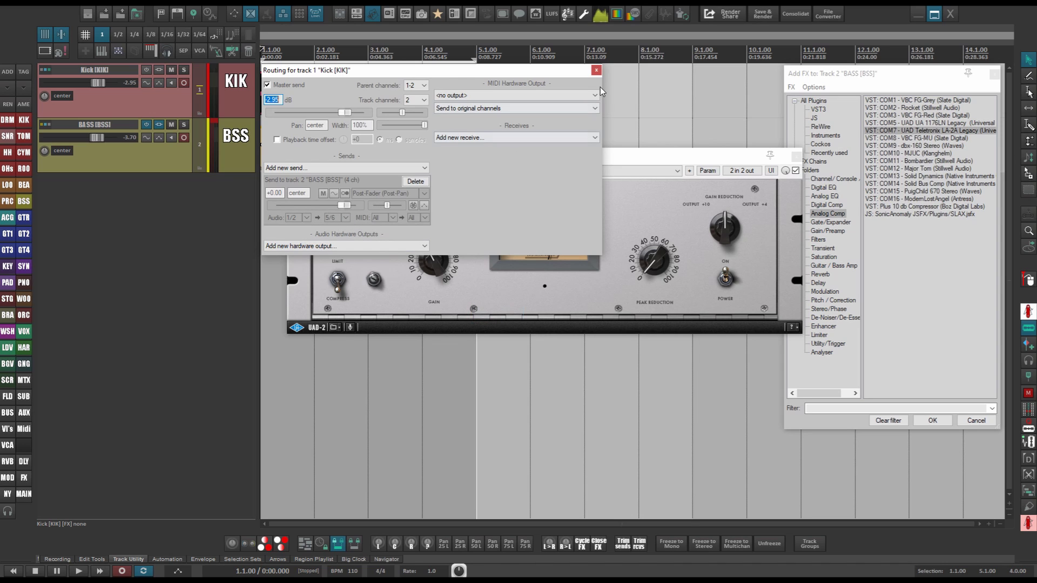
left_click(596, 71)
Adjust the LA-2A's Peak Reduction knob slightly and enable parameter modulation with an audio control signal (sidechain) for it
left_click_drag(648, 271, 648, 231)
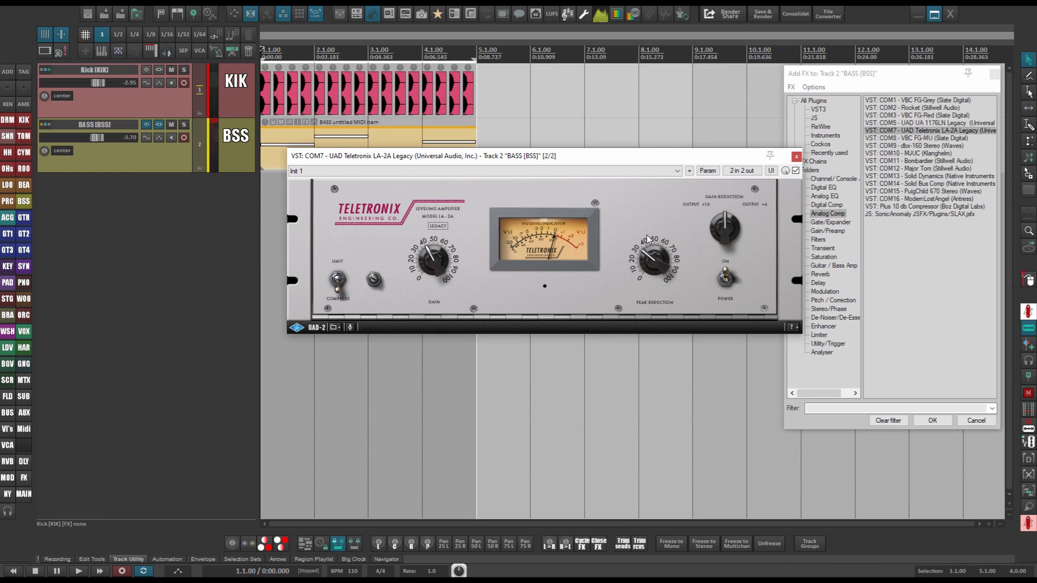
left_click(707, 171)
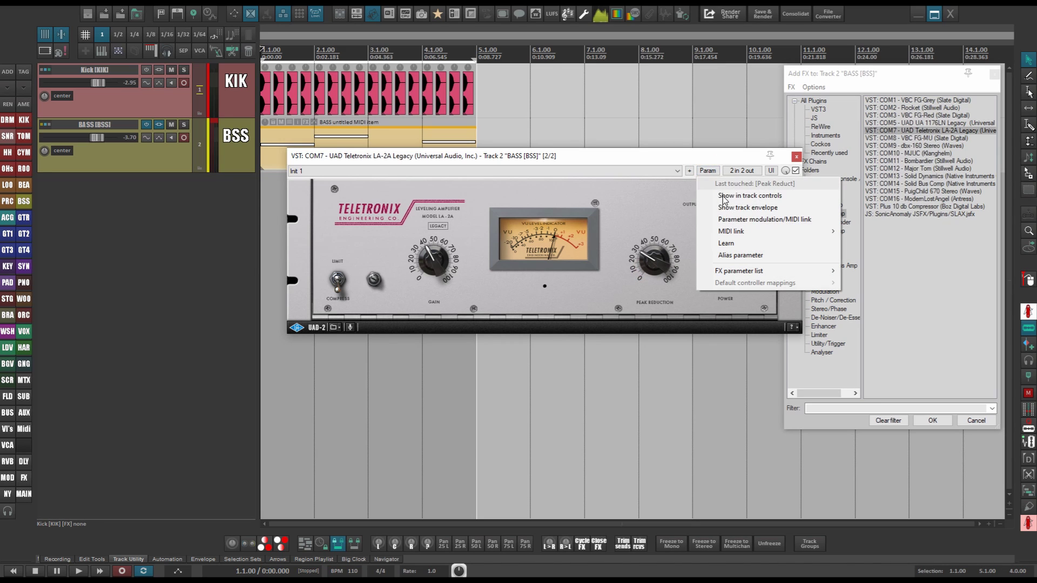
left_click(740, 219)
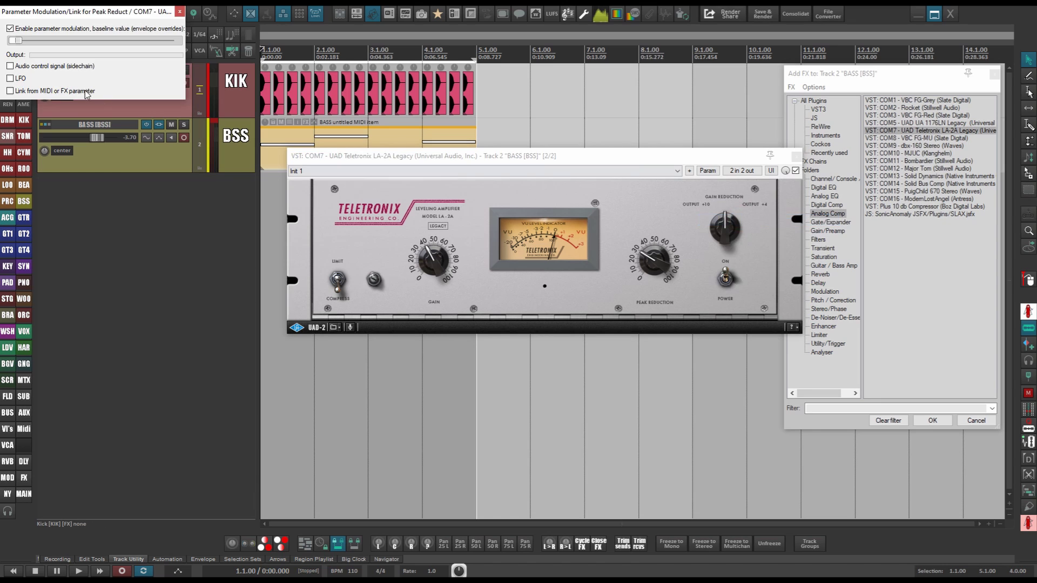
left_click_drag(70, 12, 256, 144)
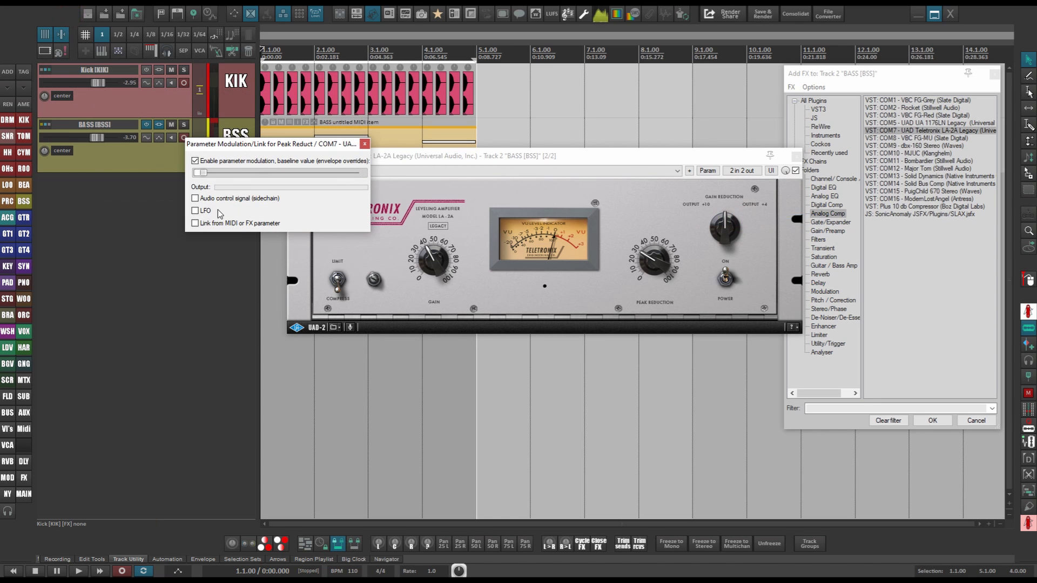
left_click(194, 198)
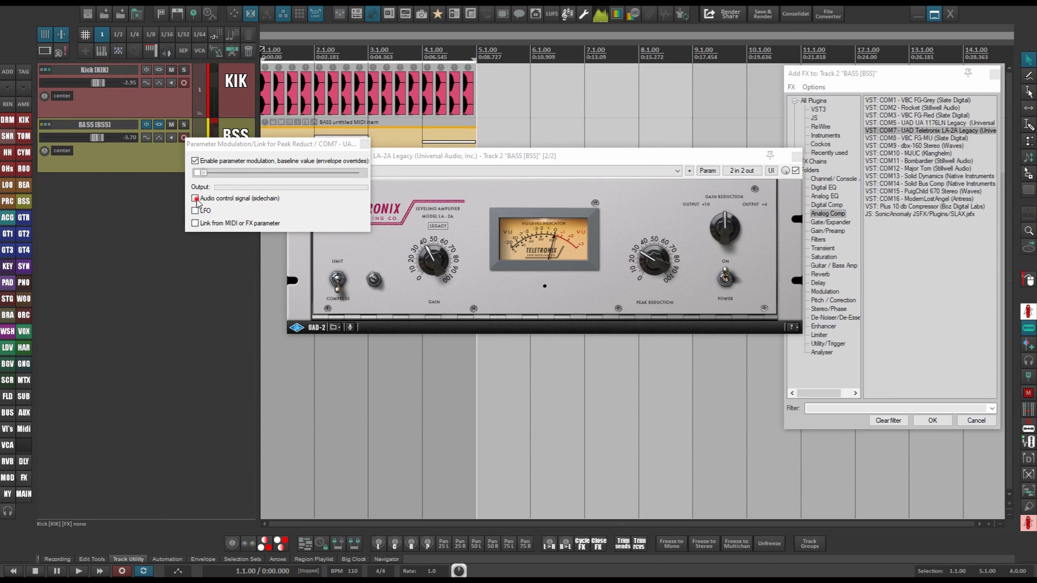
left_click_drag(347, 143, 290, 146)
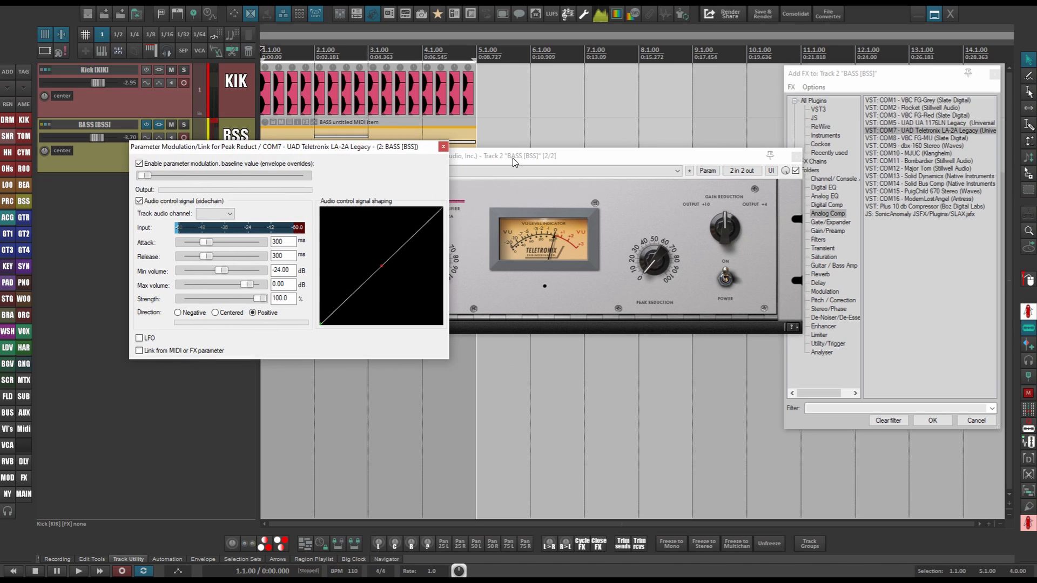
left_click_drag(539, 156, 578, 158)
Configure the Peak Reduct modulation with the lowest baseline, track audio channel 5+6, attack 0 ms and strength 65.2%
mouse_move(148, 177)
left_mouse_down()
mouse_move(186, 178)
mouse_move(137, 176)
left_mouse_up()
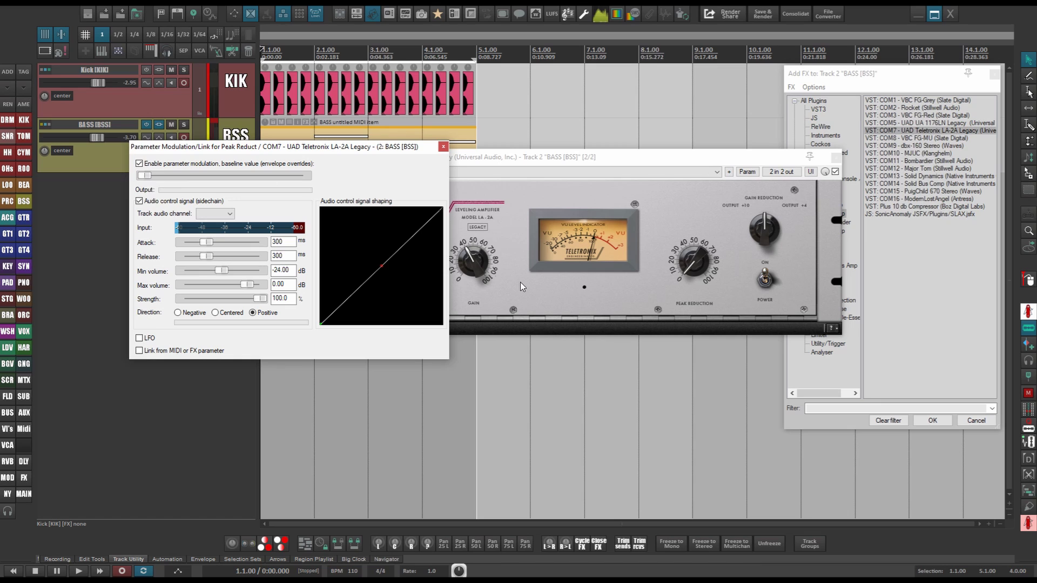
left_click(227, 215)
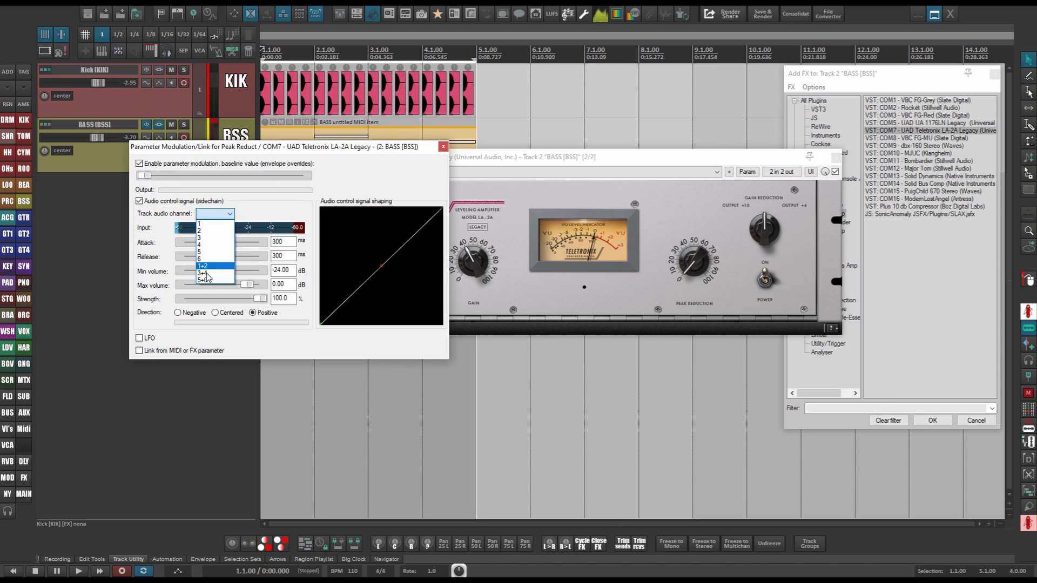
left_click(207, 282)
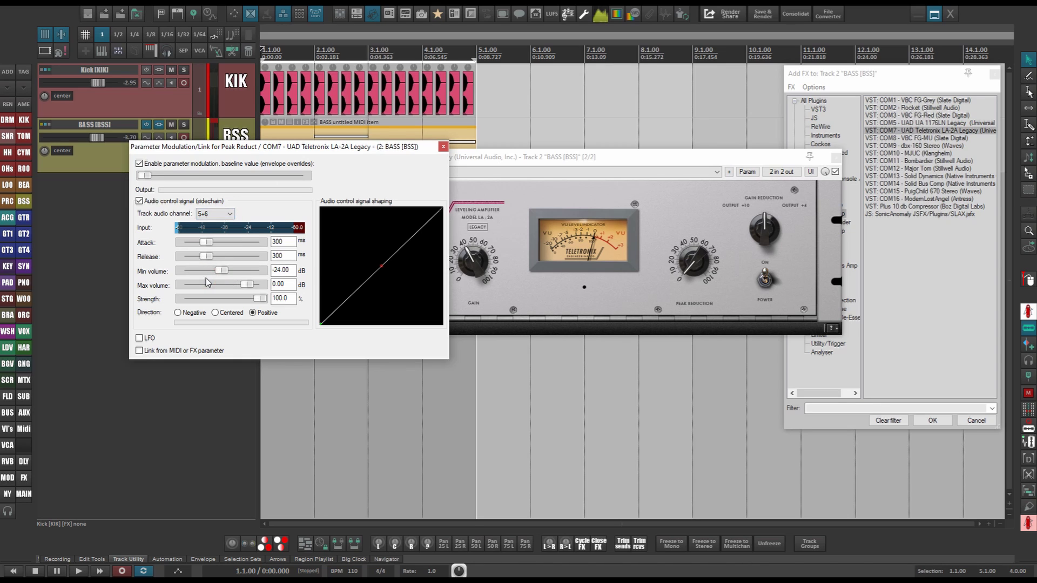
left_click_drag(211, 243, 155, 252)
left_click_drag(261, 299, 234, 300)
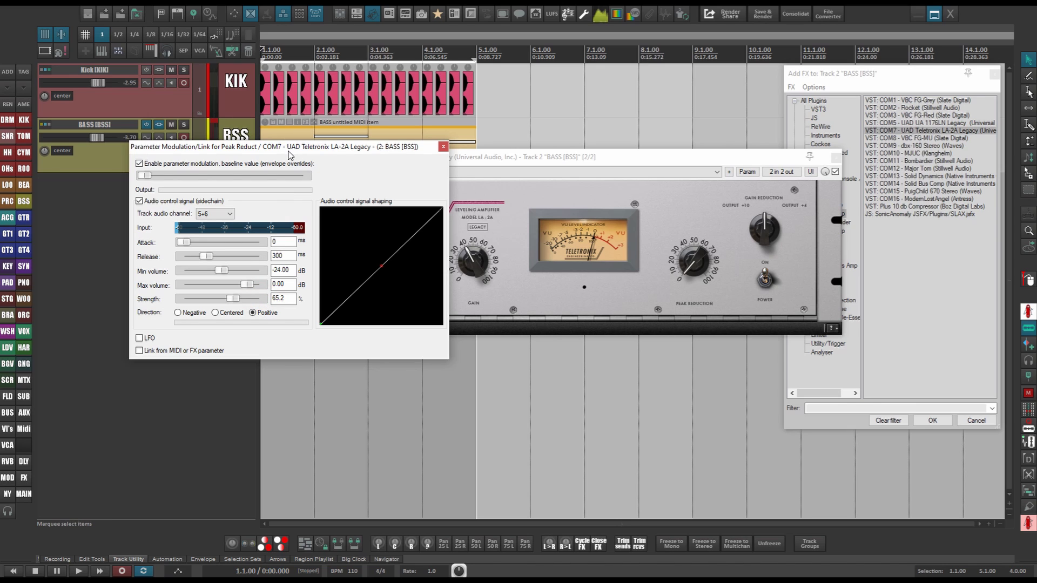
left_click_drag(289, 152, 303, 183)
During loop playback, raise the modulation strength to 95.6% and turn up the LA-2A's Gain, checking the BASS track in solo between
key("space")
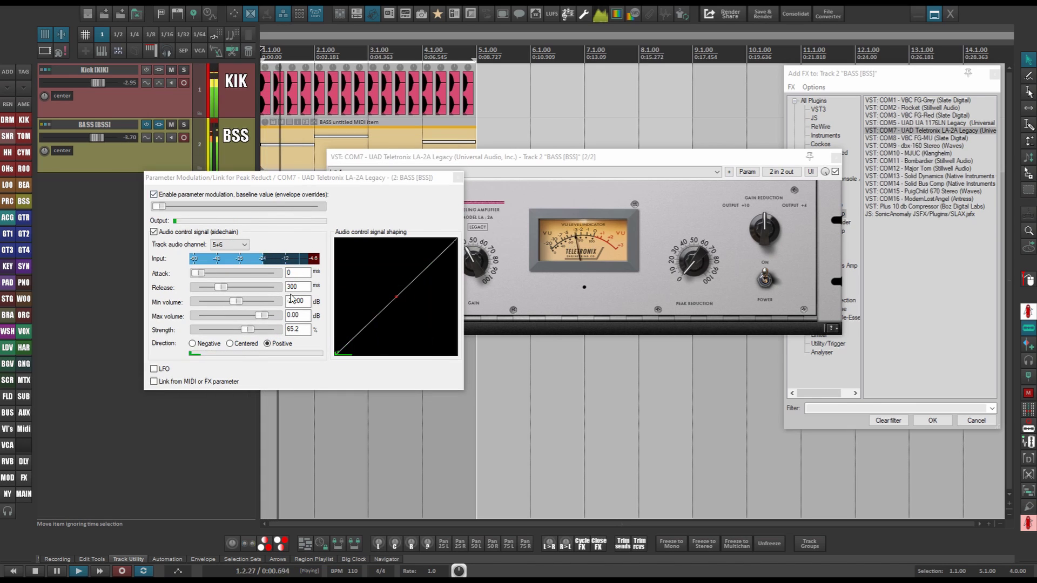
left_click_drag(247, 329, 271, 329)
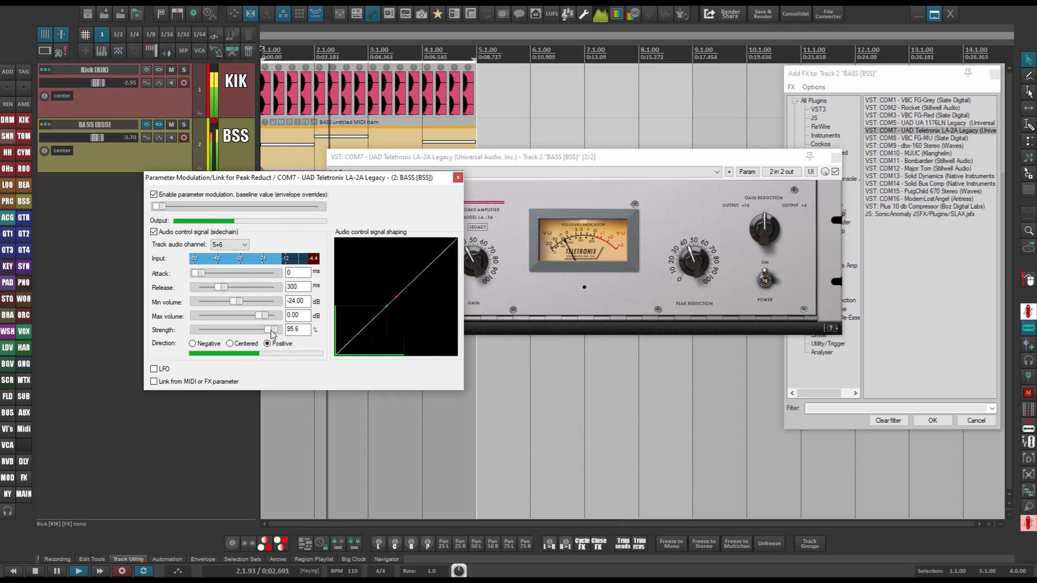
left_click(183, 125)
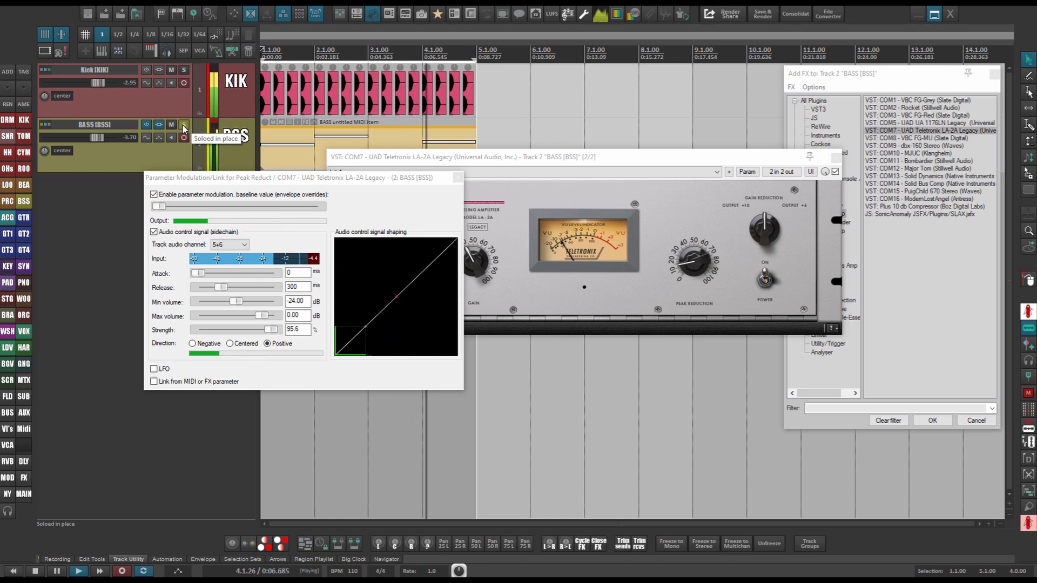
left_click(184, 125)
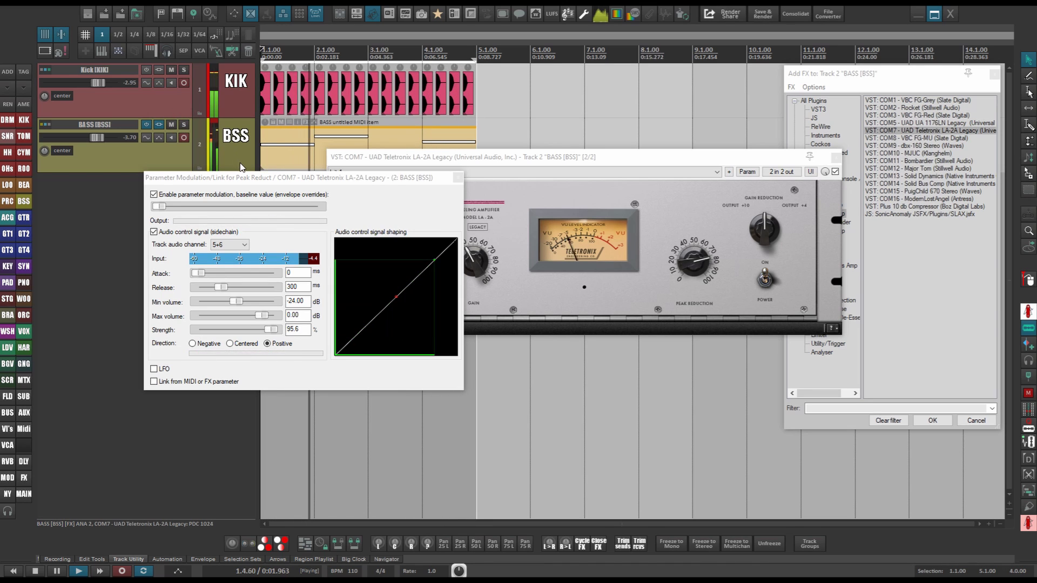
left_click_drag(474, 266, 471, 250)
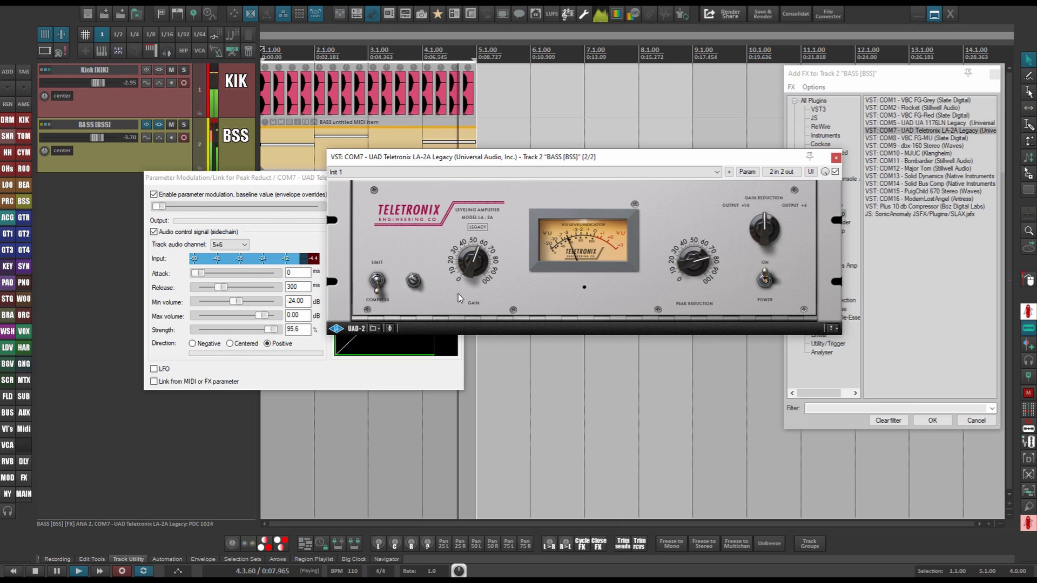
key("space")
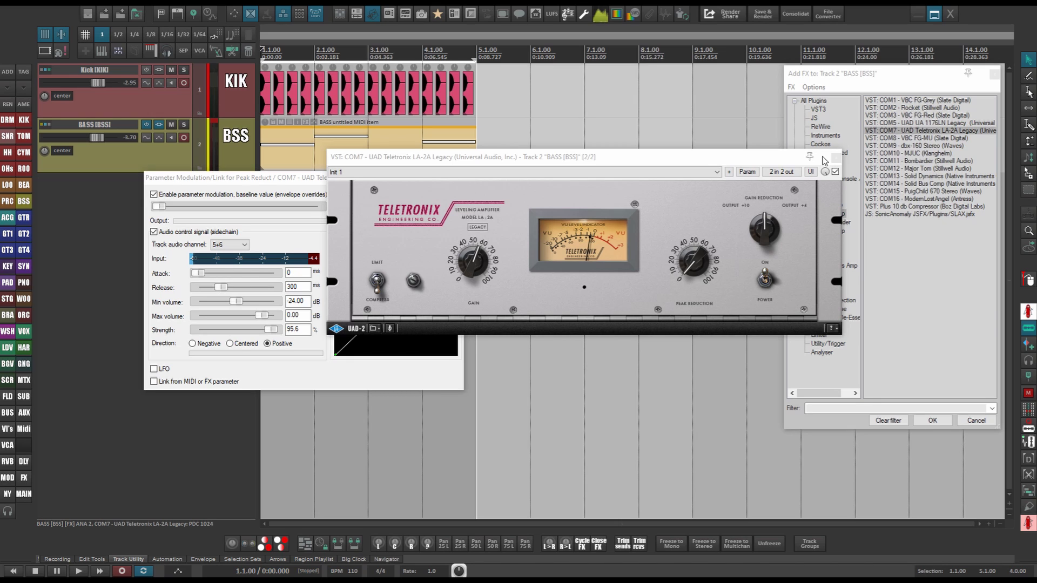
Close the LA-2A and modulation windows and remove the LA-2A from the BASS track's FX chain
left_click(835, 158)
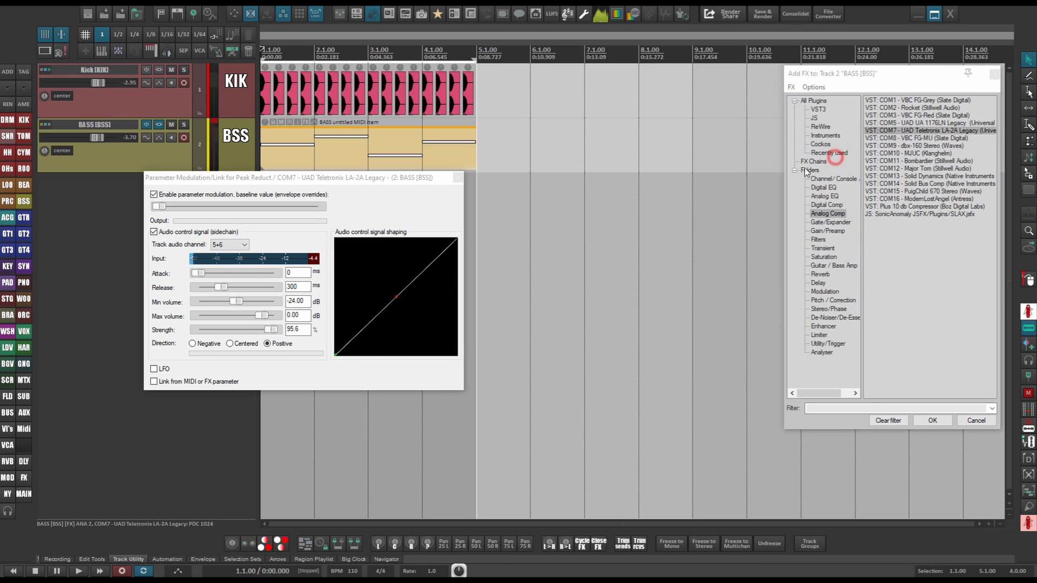
left_click(458, 177)
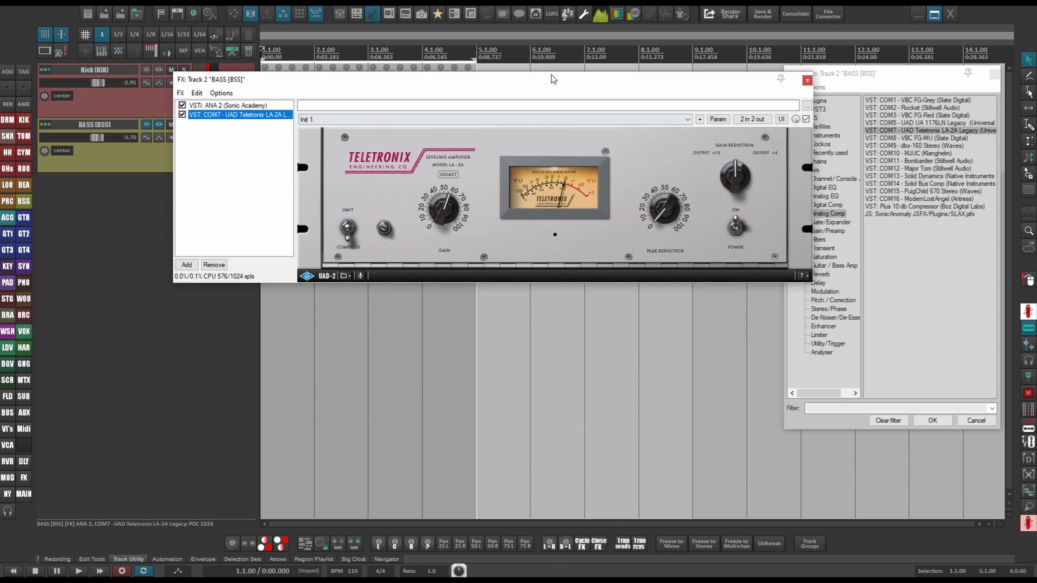
left_click_drag(599, 86, 549, 97)
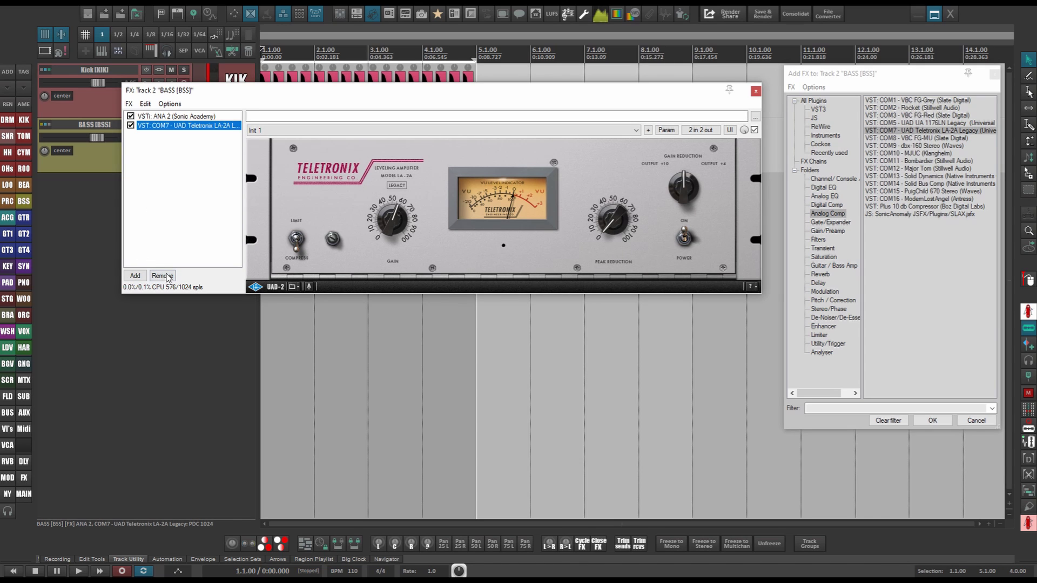
left_click(162, 276)
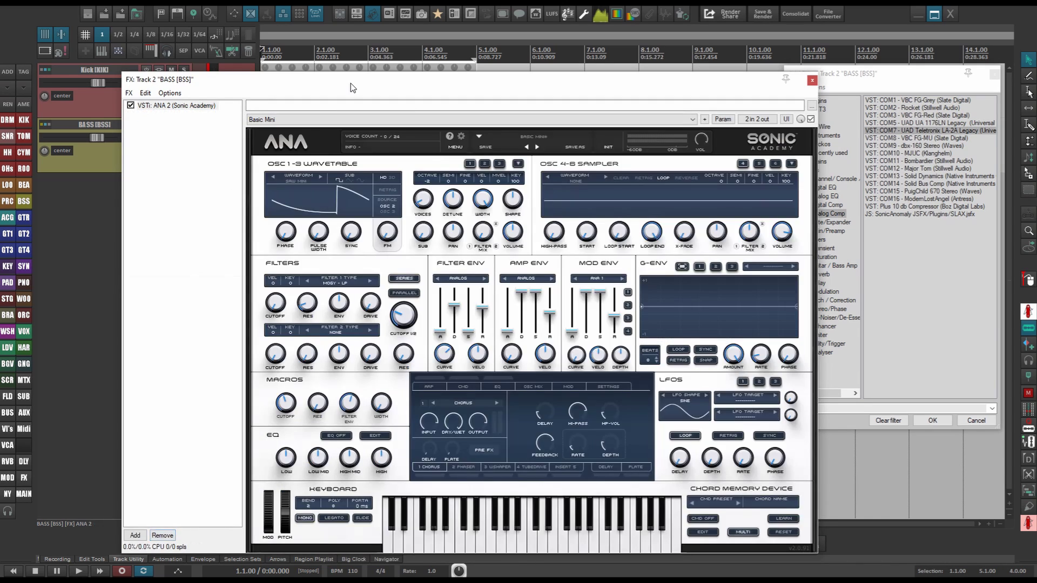
Move the ANA 2 window clear of the tracks and reroute the Kick track's send to channels 3/4 of BASS
left_click_drag(351, 83, 369, 174)
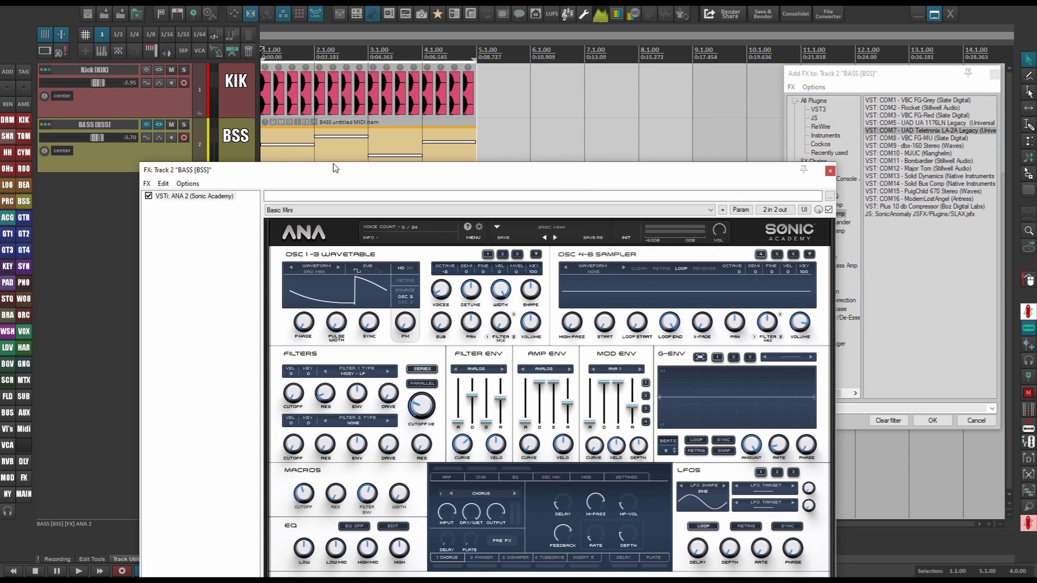
left_click(45, 69)
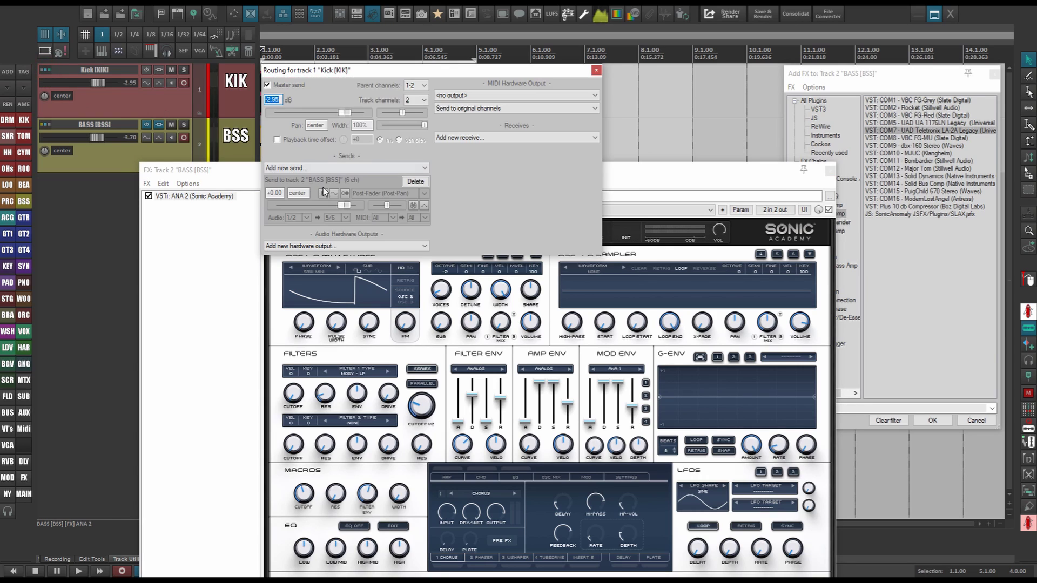
left_click(343, 218)
left_click(346, 238)
left_click(595, 70)
Nudge ANA 2's output volume and enable parameter modulation with an audio control signal (sidechain) for its Output Gain
mouse_move(709, 234)
left_mouse_down()
mouse_move(709, 203)
mouse_move(709, 251)
mouse_move(711, 208)
mouse_move(704, 231)
left_mouse_up()
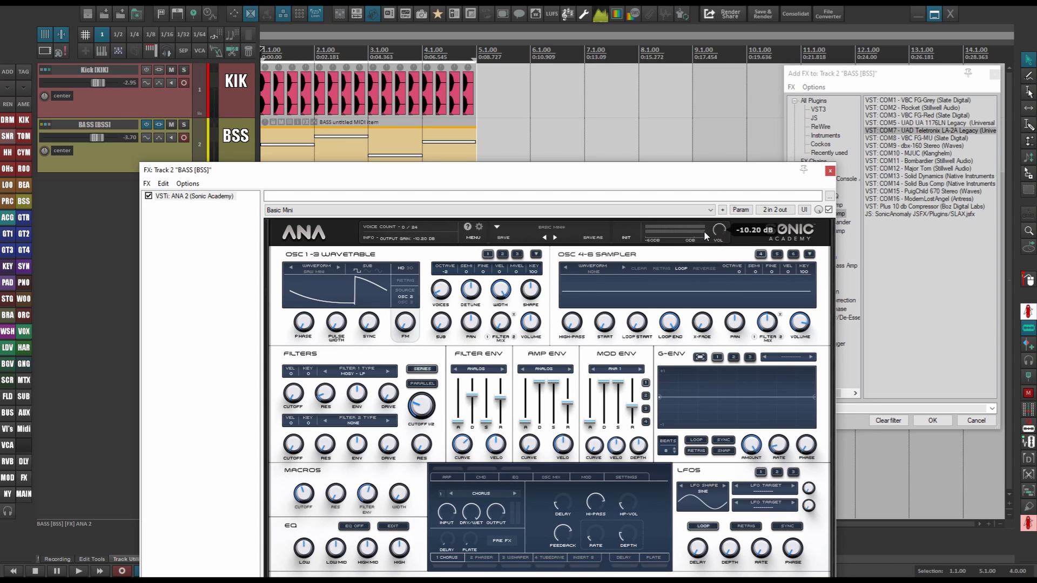
left_click(745, 210)
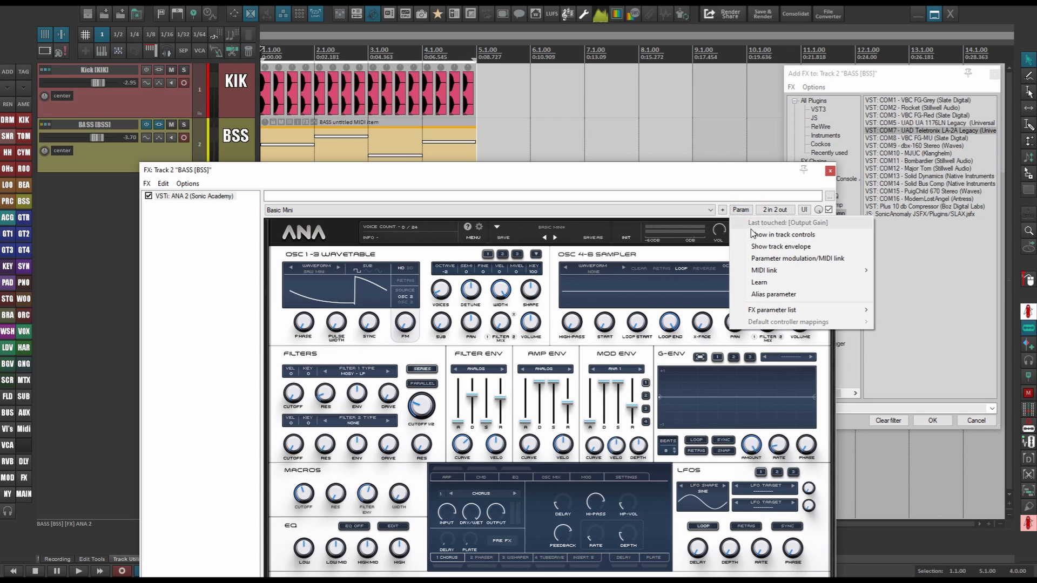
left_click(770, 257)
left_click(10, 66)
Configure the Output Gain modulation with a raised baseline, track audio channel 3+4, attack 0 ms and Negative direction
left_click_drag(11, 40, 148, 51)
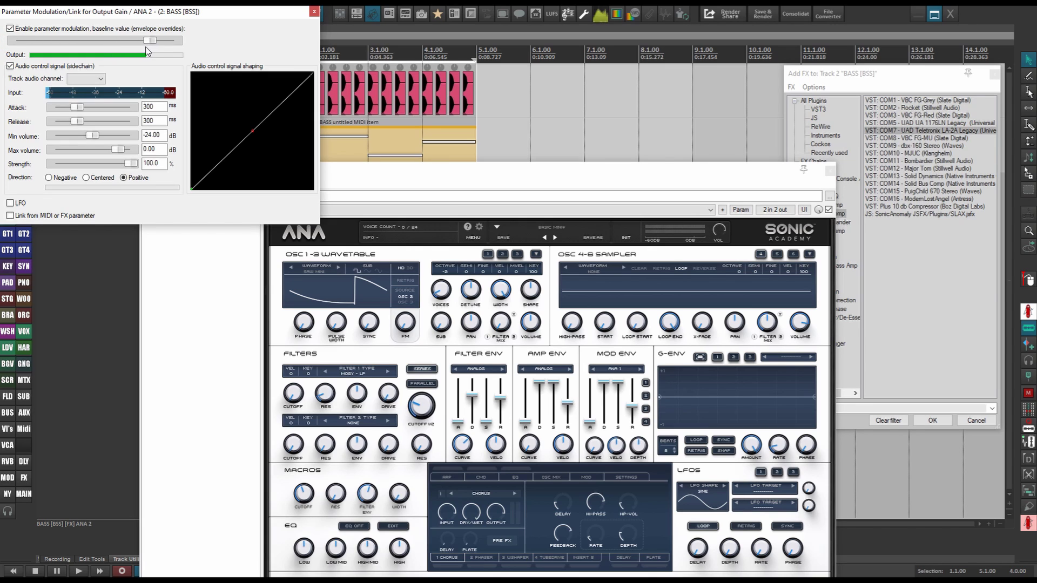
left_click(79, 79)
left_click(81, 124)
left_click_drag(80, 105, 48, 114)
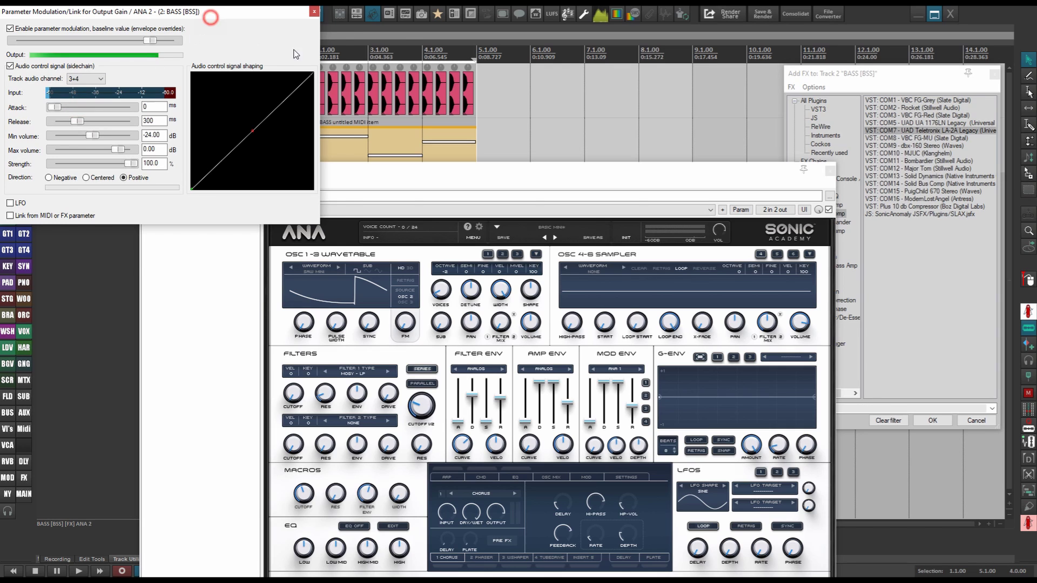
left_click_drag(211, 12, 522, 96)
left_click(359, 261)
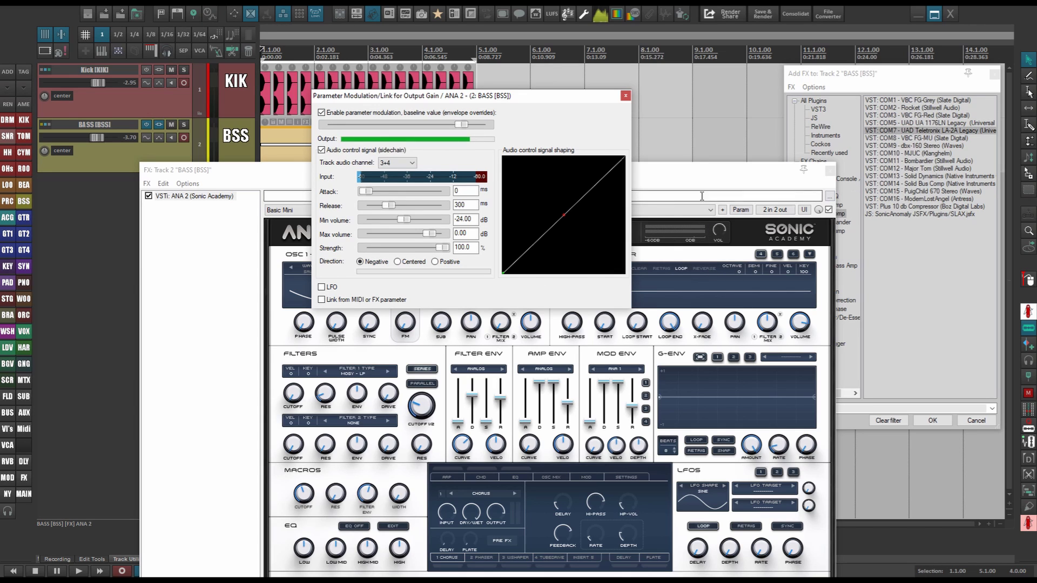
During loop playback, lower the Output Gain modulation's strength to 51.0% and raise its baseline to the maximum
key("space")
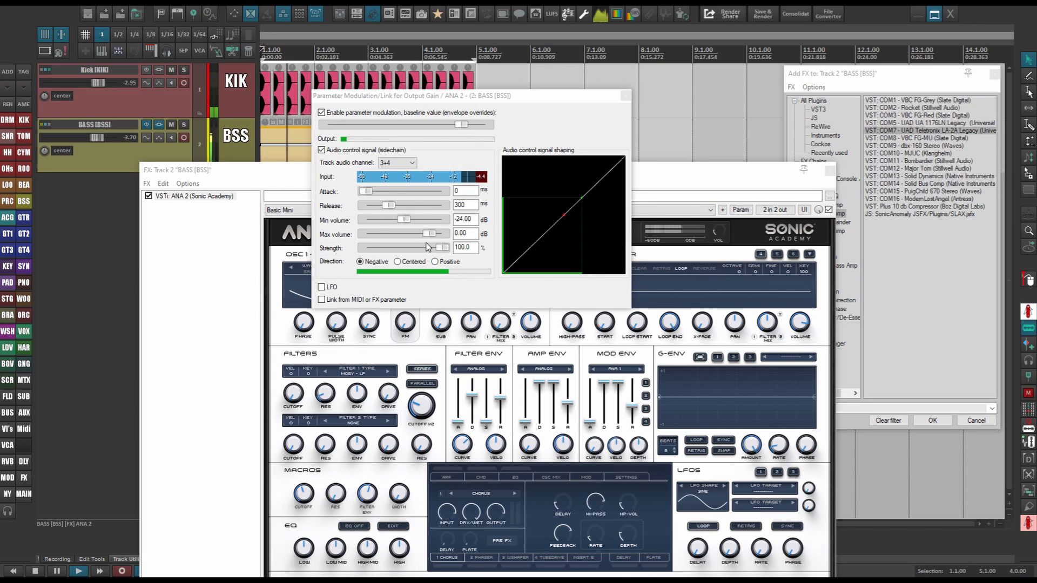
left_click_drag(442, 249, 412, 249)
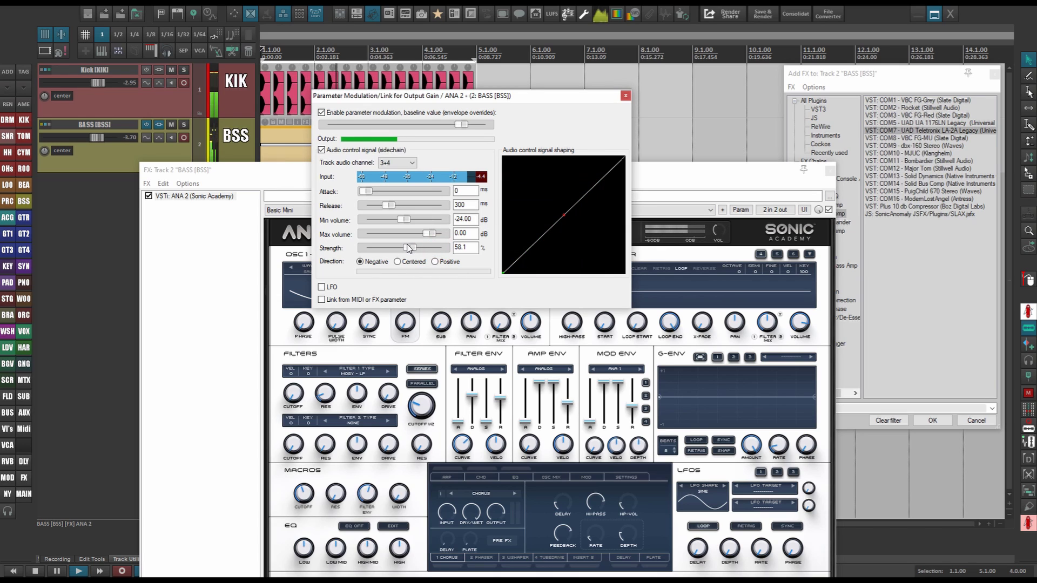
left_click_drag(412, 250, 402, 247)
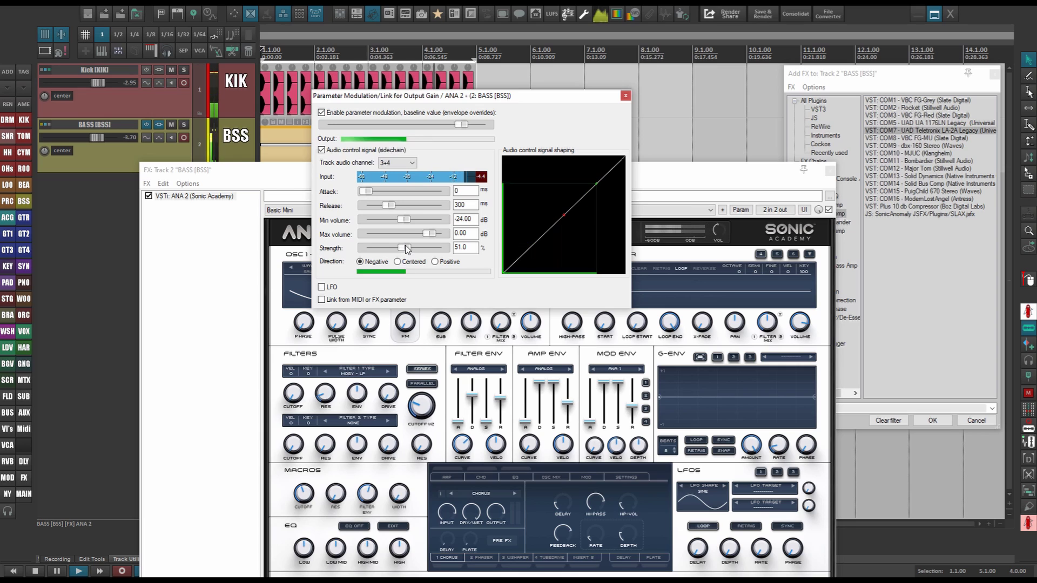
left_click_drag(462, 124, 496, 126)
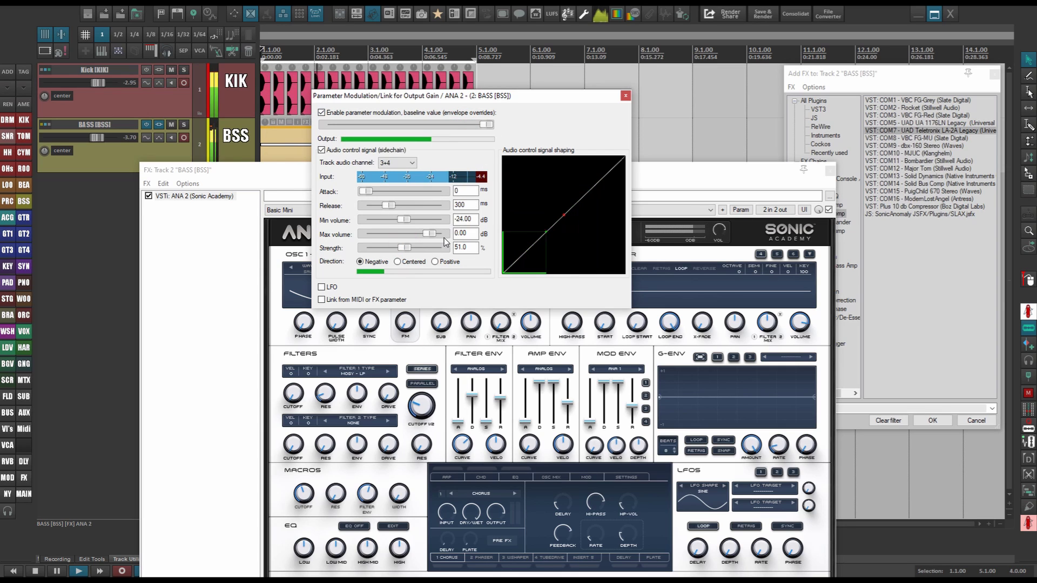
Set the Output Gain modulation's release to 136 ms and strength to 65.1%, and stop playback
left_click_drag(388, 206, 372, 205)
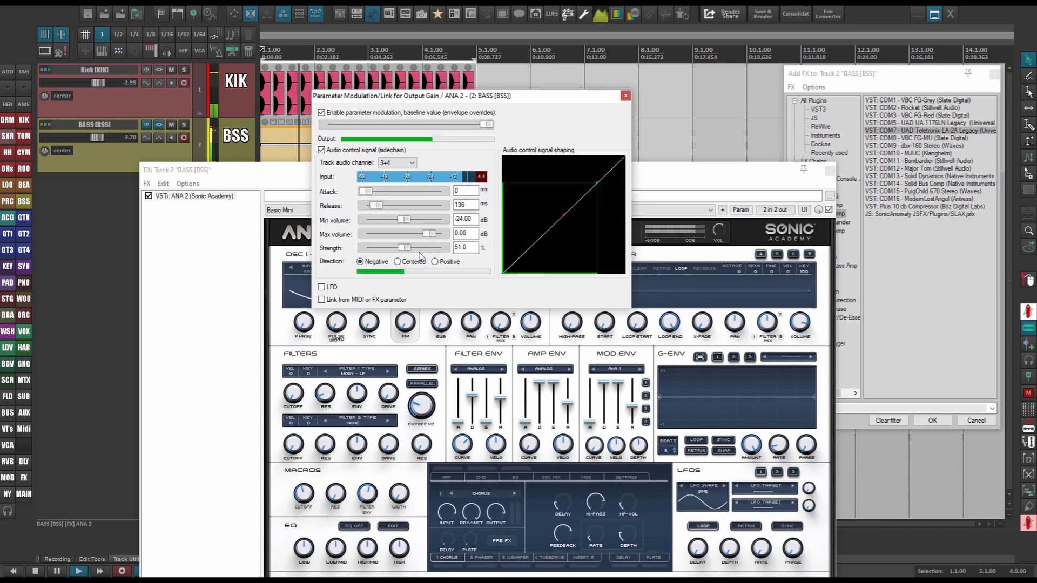
left_click_drag(406, 249, 420, 253)
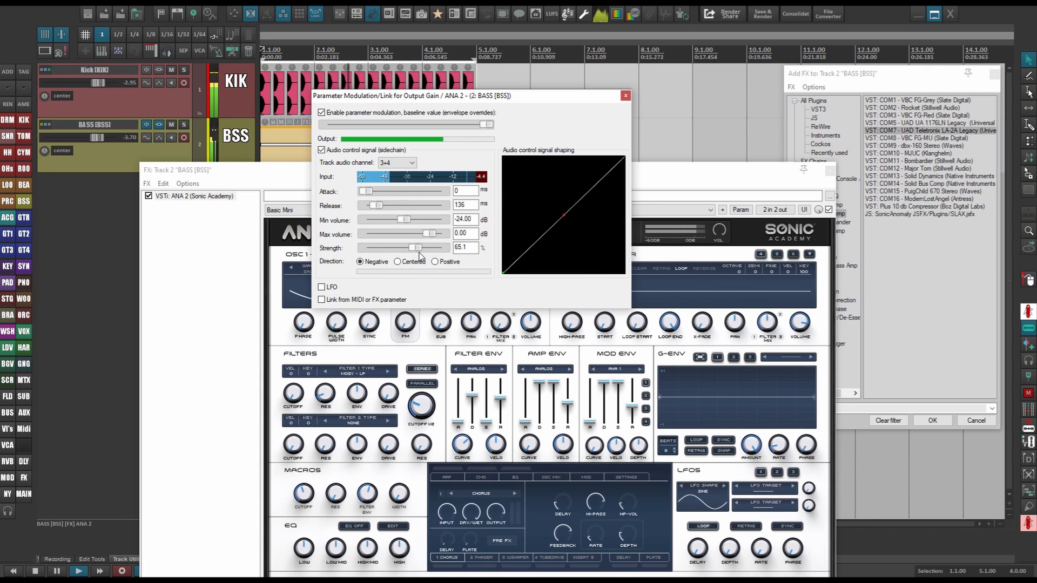
key("space")
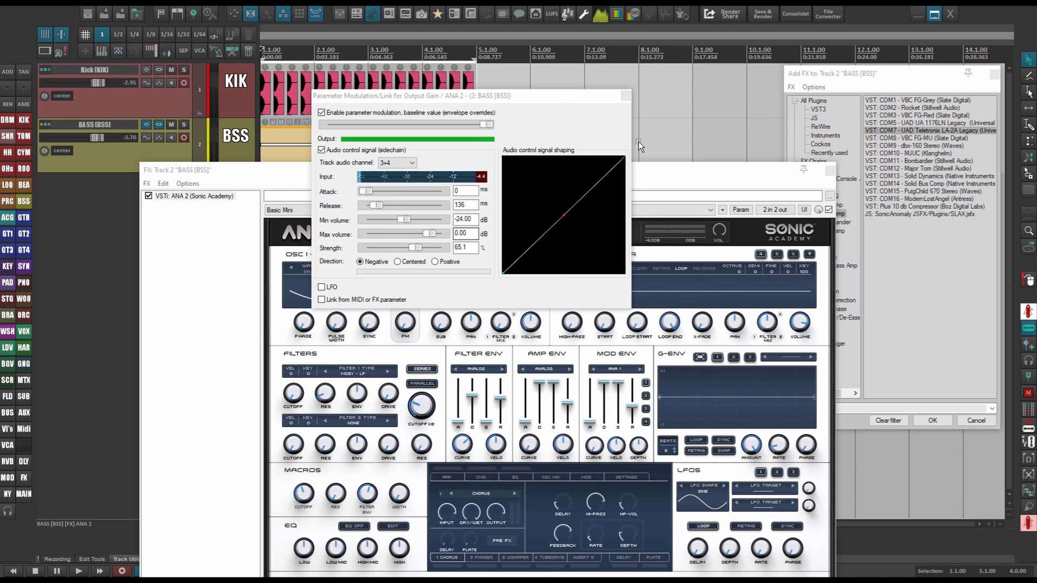
Close the parameter modulation window, the BASS track's FX window and the Add FX browser
left_click(626, 96)
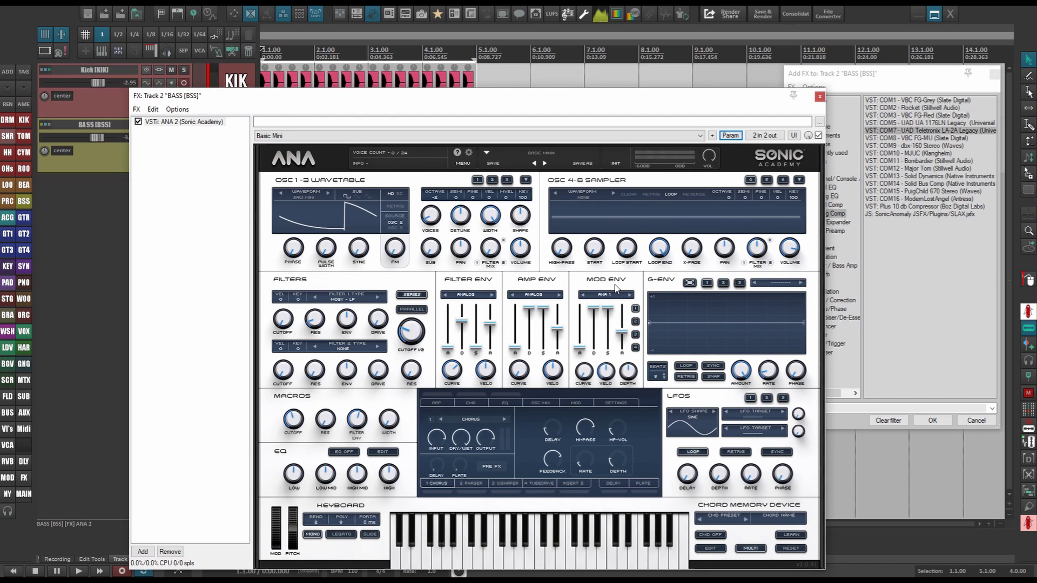
left_click(820, 96)
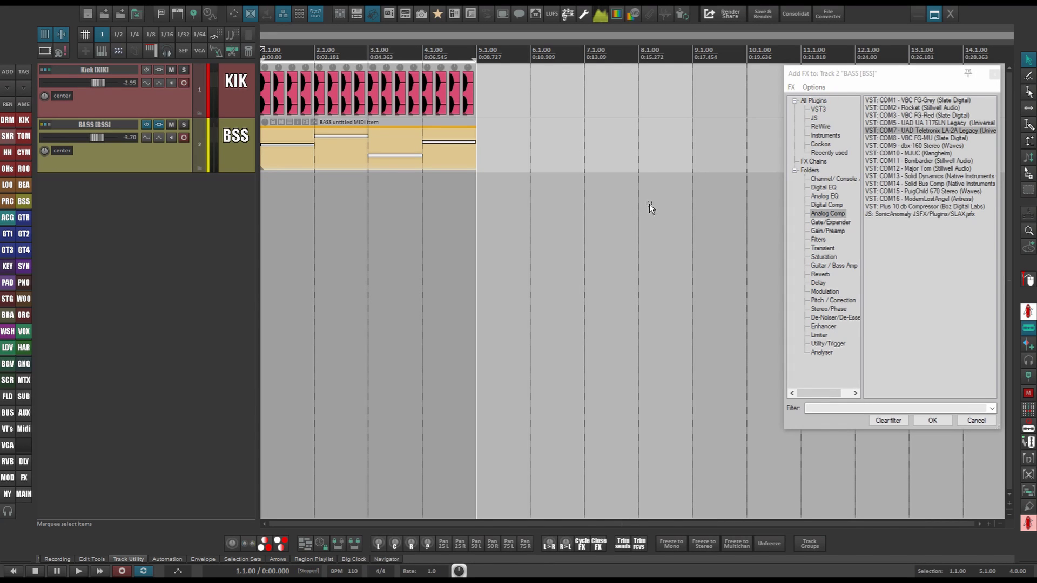
left_click(996, 73)
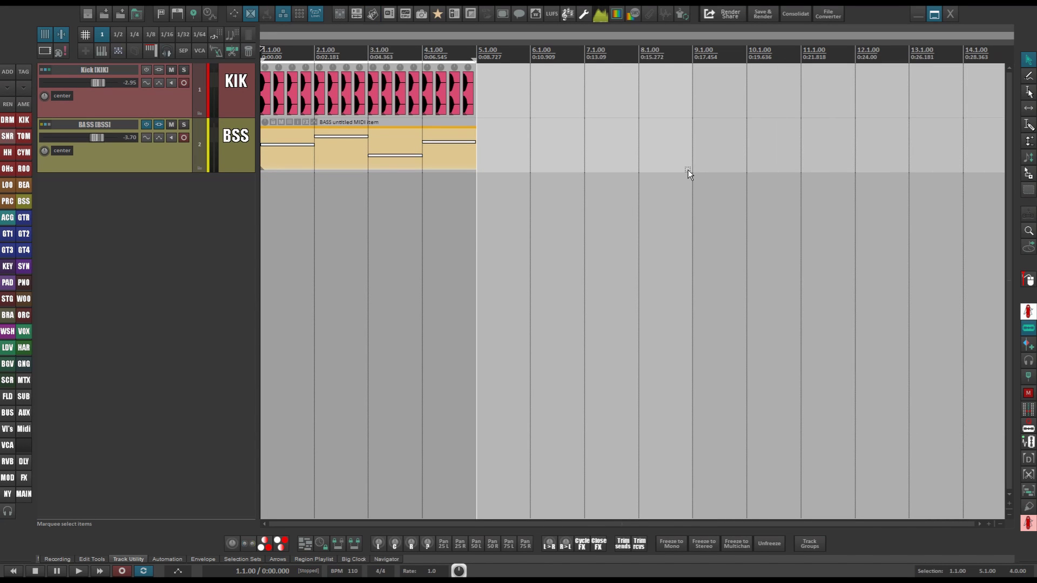